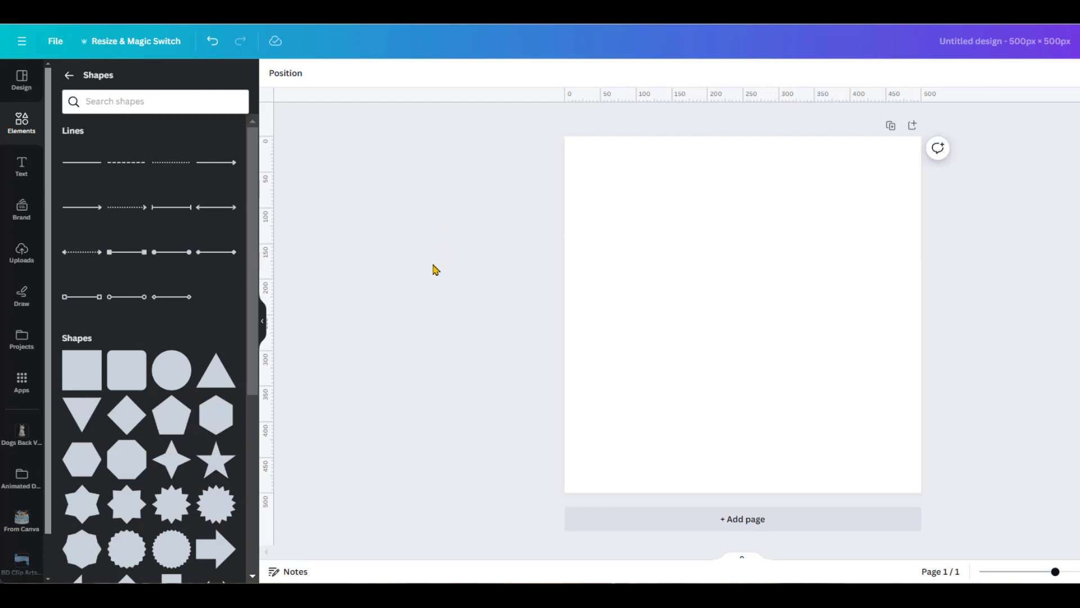
- Go back from the Shapes list to the main Elements panel
click(23, 127)
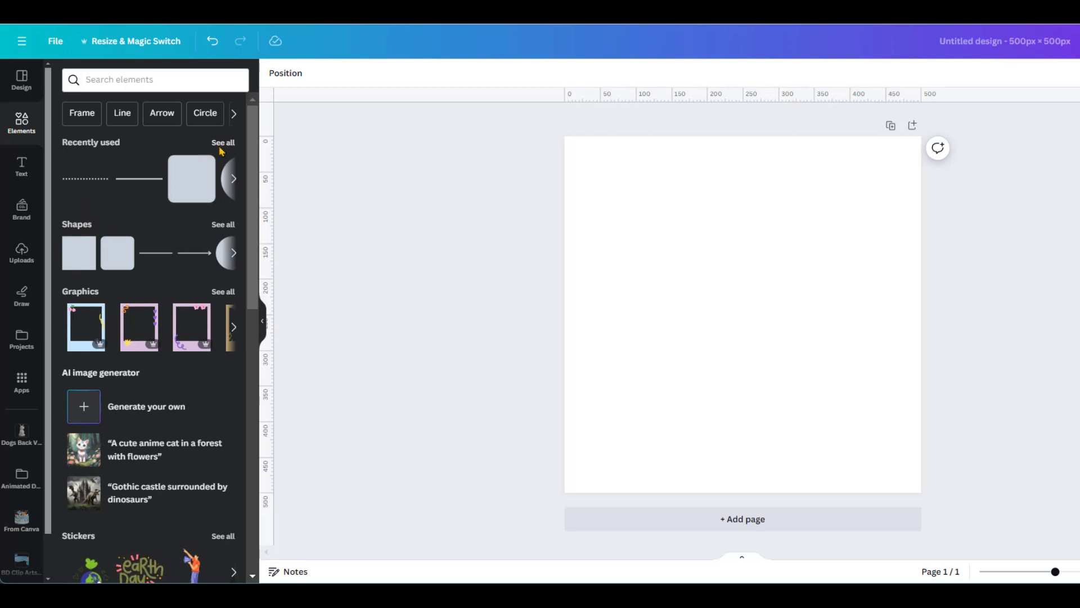
- Add a teal circle and a teal heart from Recently used and place them side by side
click(221, 144)
click(83, 195)
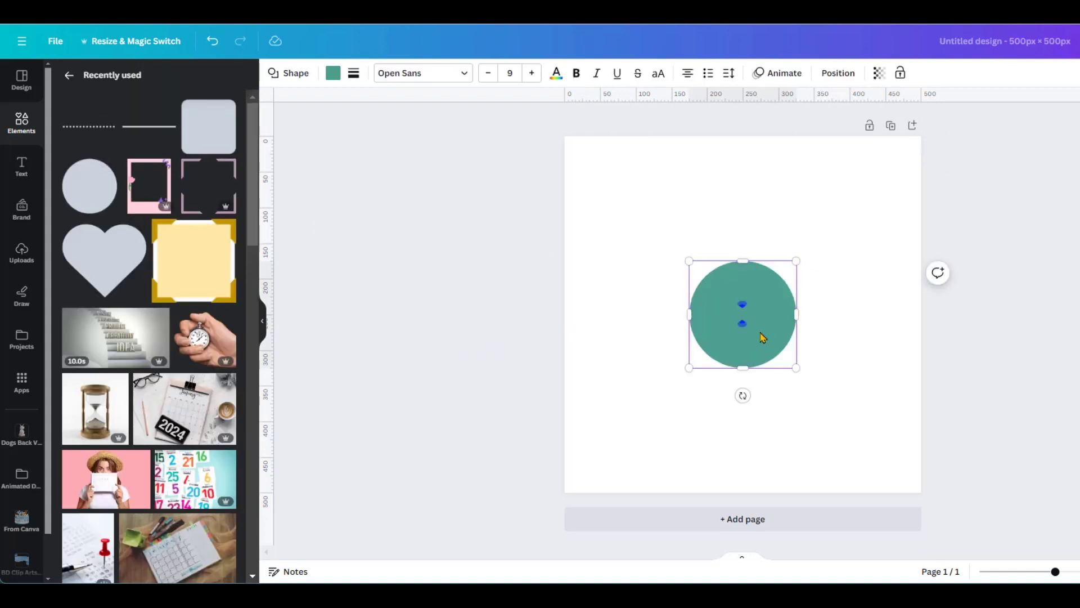
drag(762, 336, 675, 268)
click(103, 270)
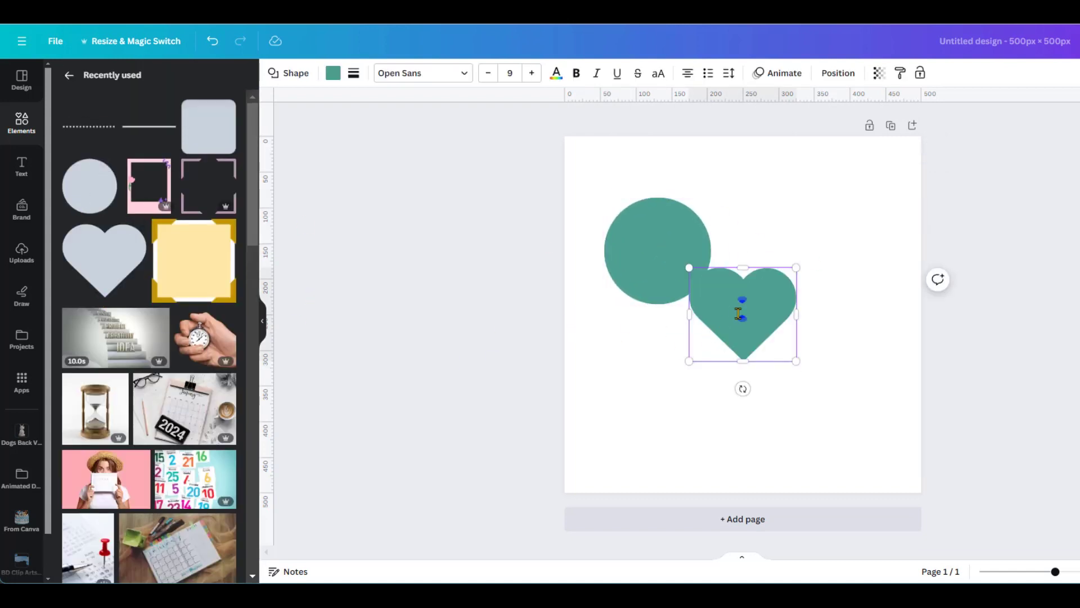
drag(725, 325, 779, 267)
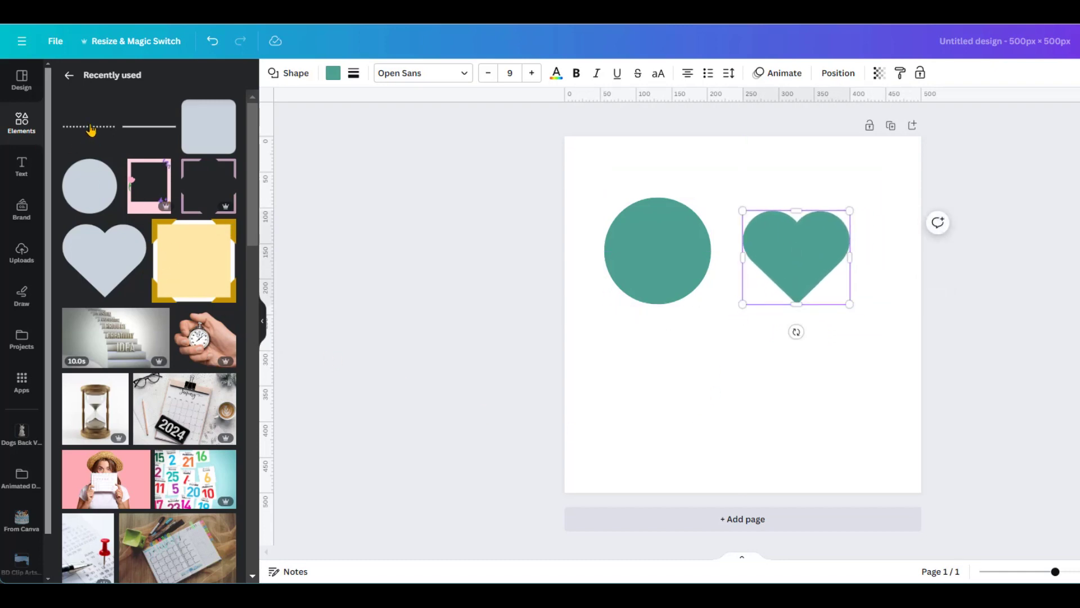
- Add a dotted line and a plain solid line beneath the two shapes
click(91, 127)
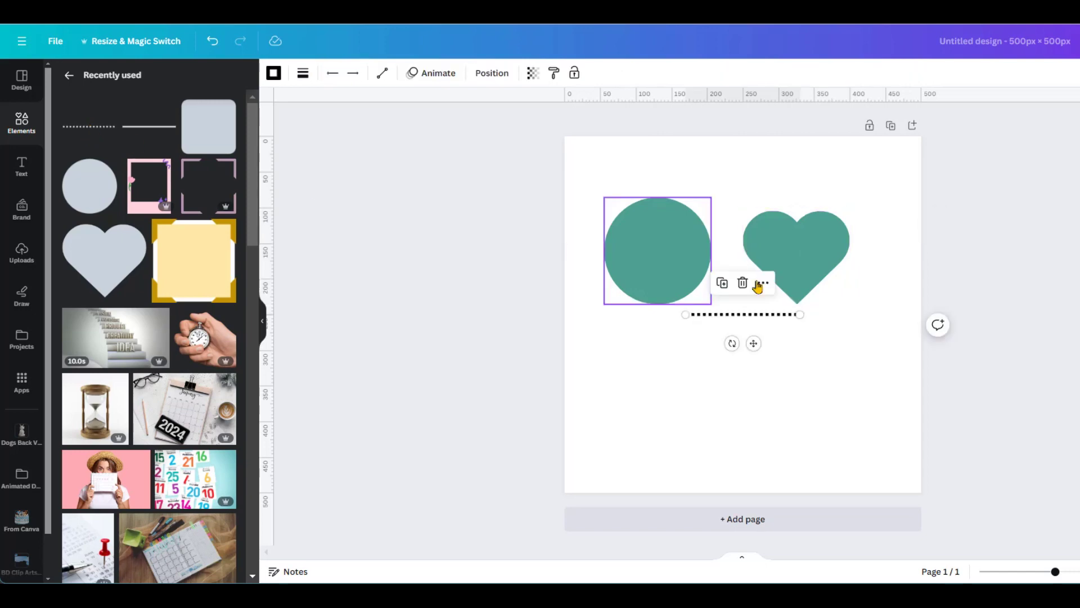
drag(754, 315, 750, 346)
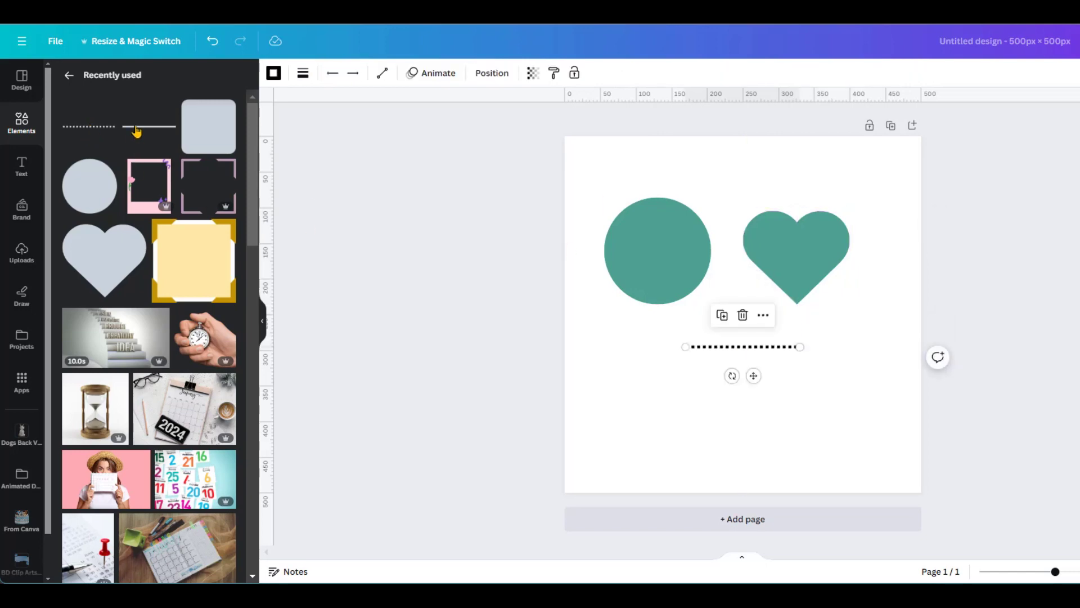
drag(137, 131, 701, 430)
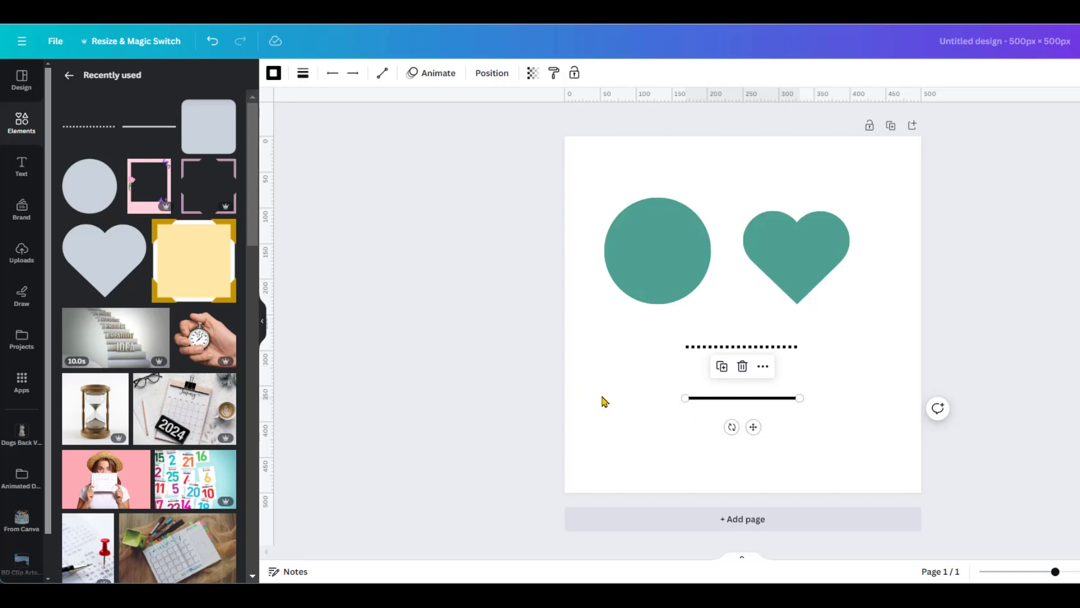
- Switch the circle's fill from solid teal to a gradient
click(650, 249)
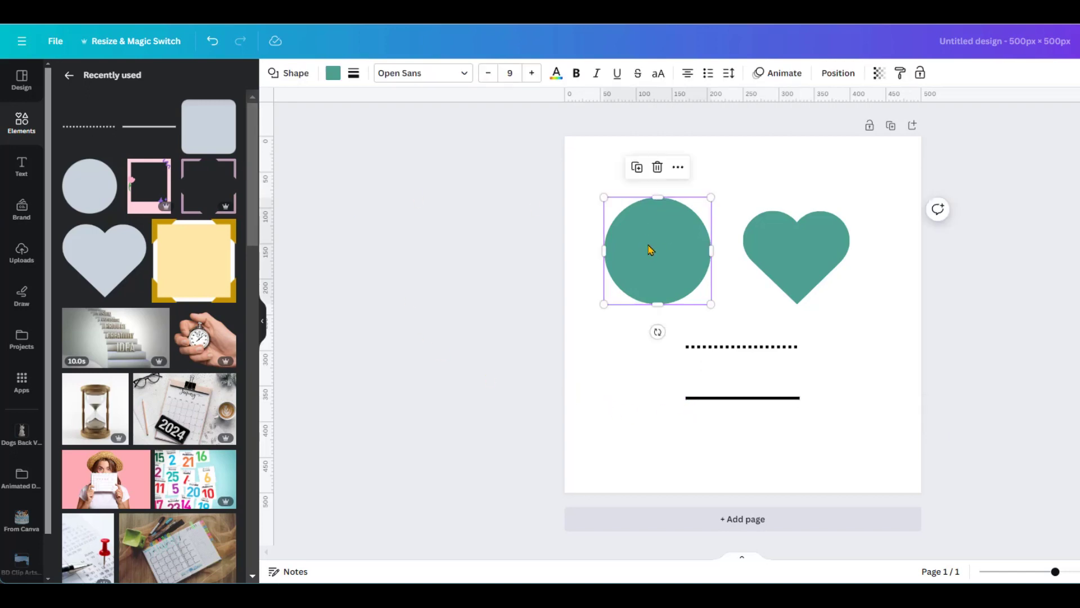
click(332, 73)
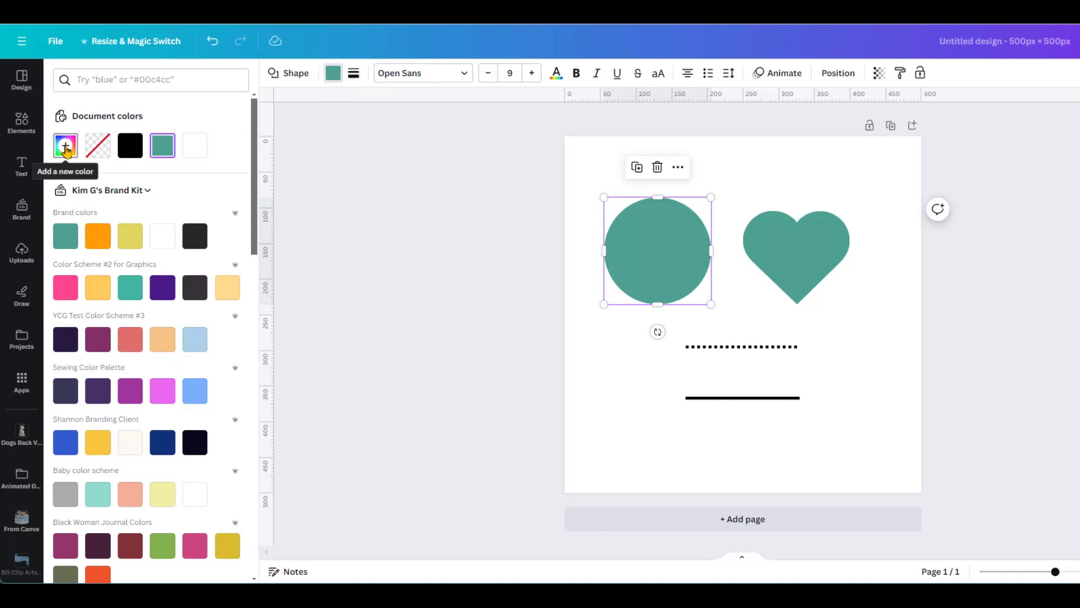
click(65, 147)
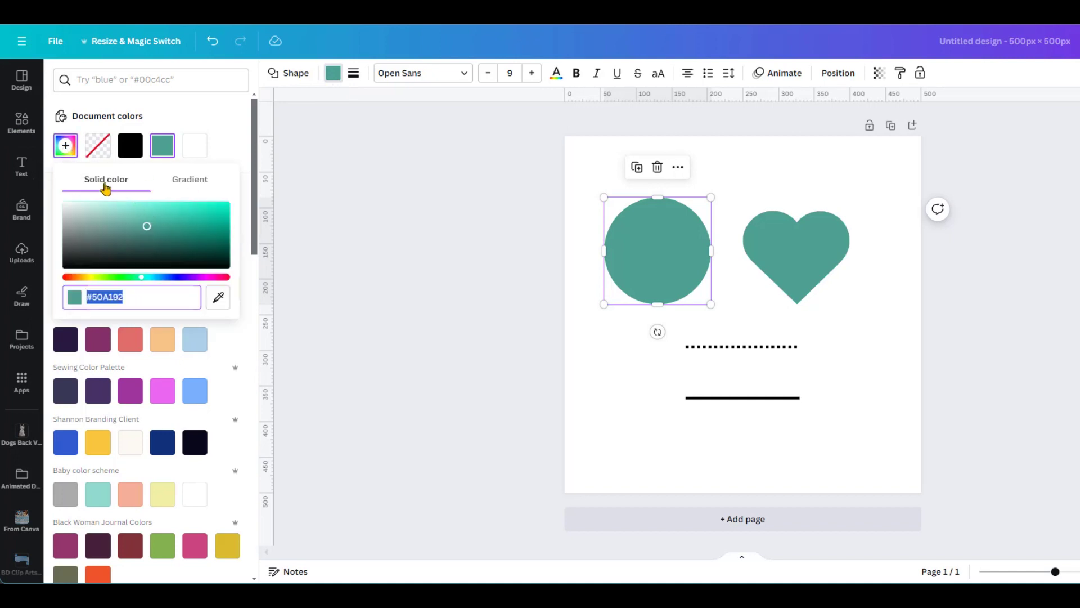
click(189, 182)
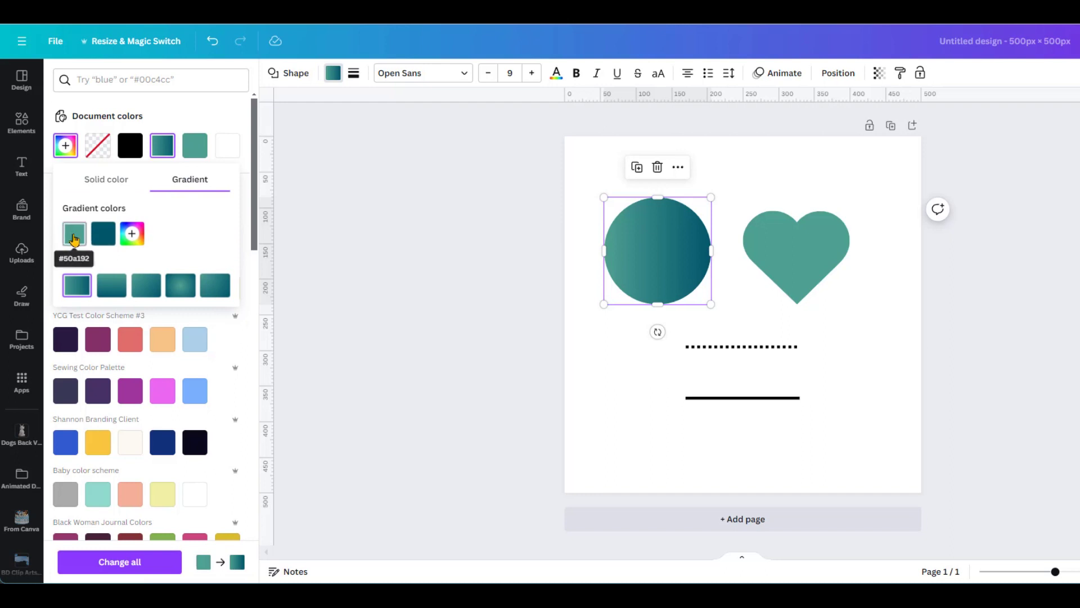
- Set the circle's gradient stops to bright teal #20CFAF and light blue #85BECB
click(74, 235)
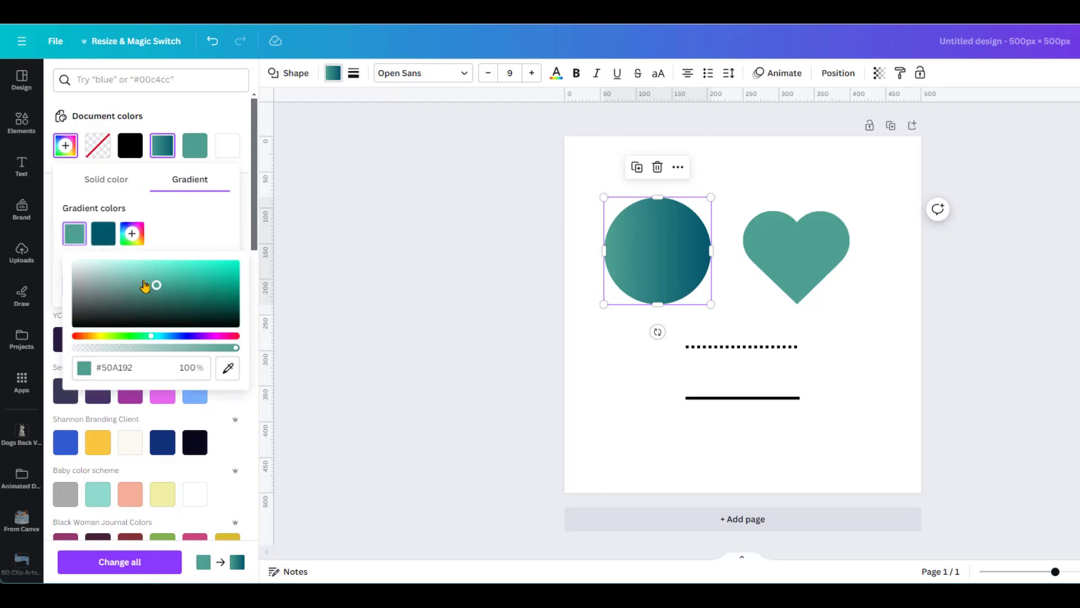
drag(157, 288, 213, 273)
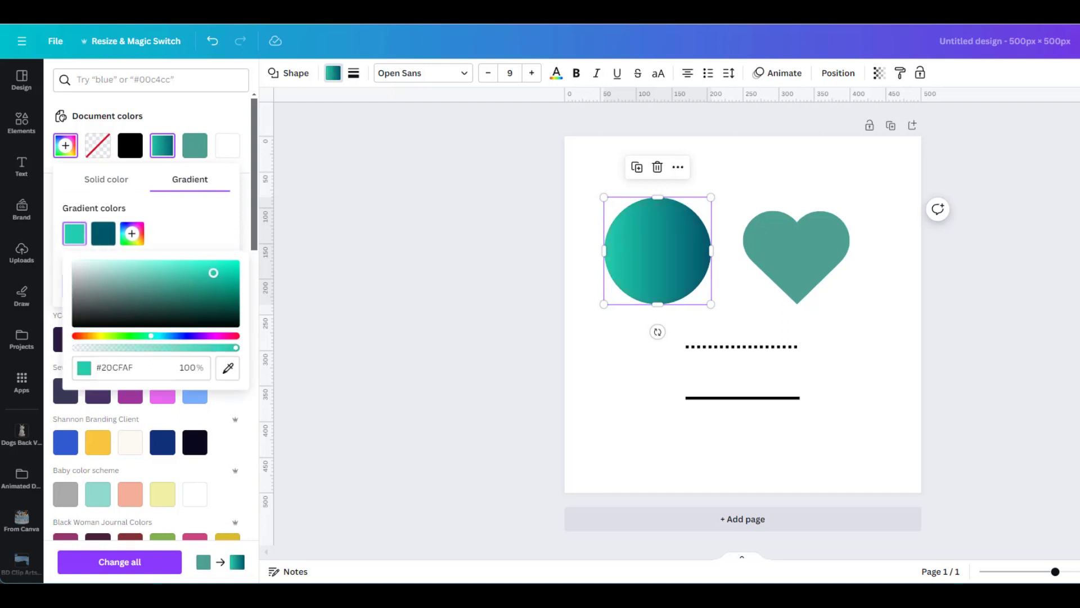
click(104, 236)
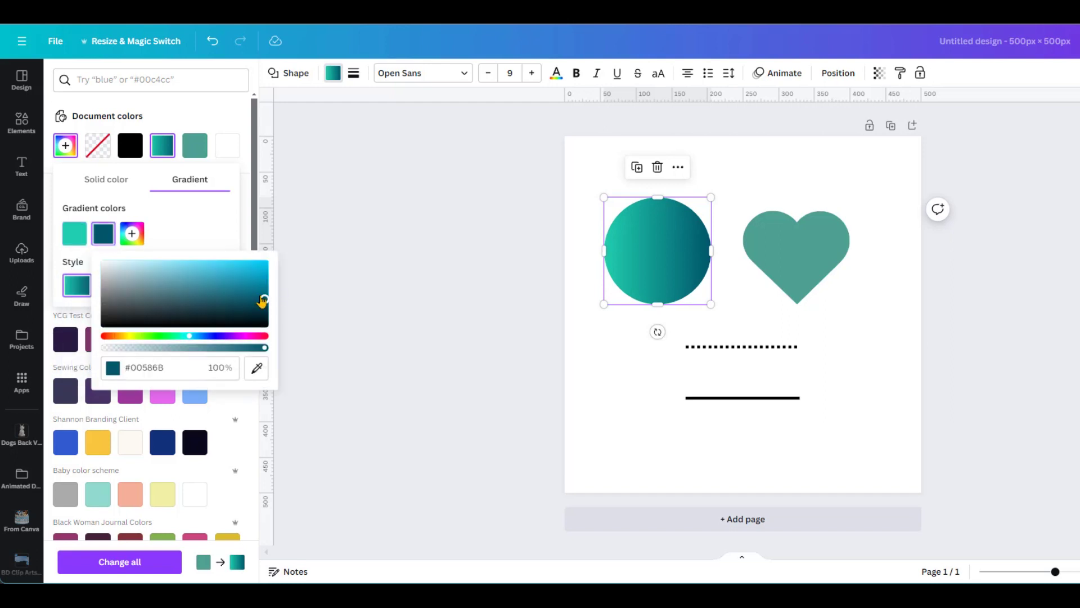
drag(262, 301, 158, 274)
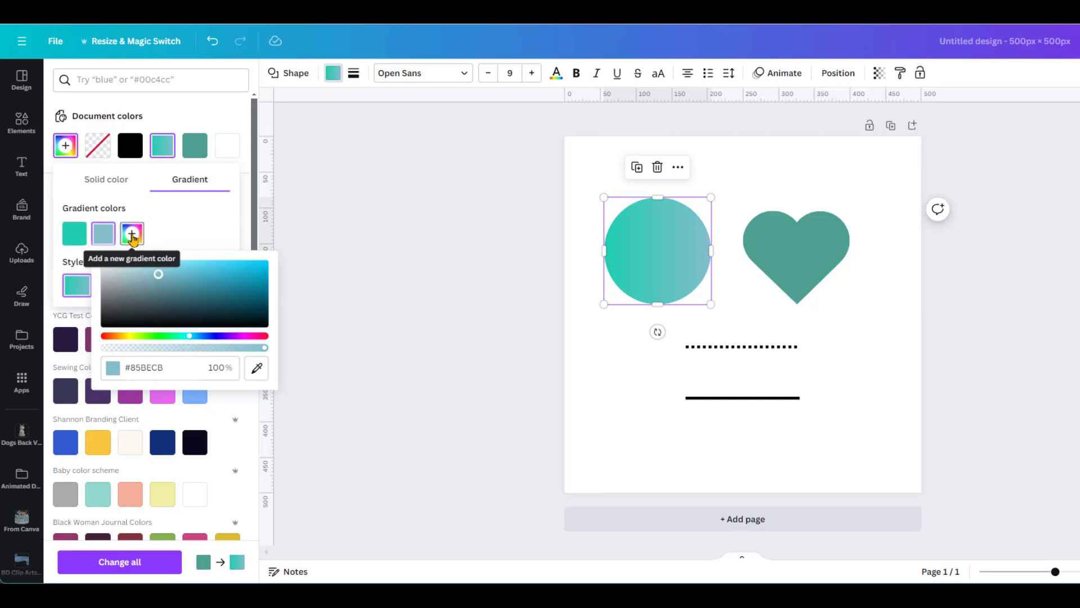
- Add a third lime-green #b0d43a stop to the circle's gradient
click(132, 235)
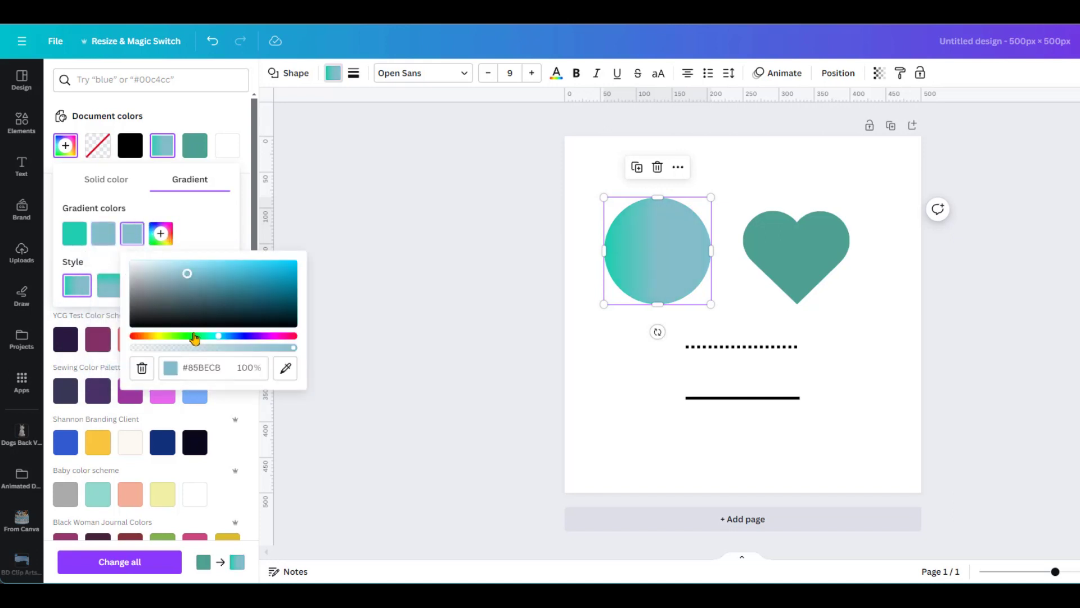
drag(218, 340, 166, 336)
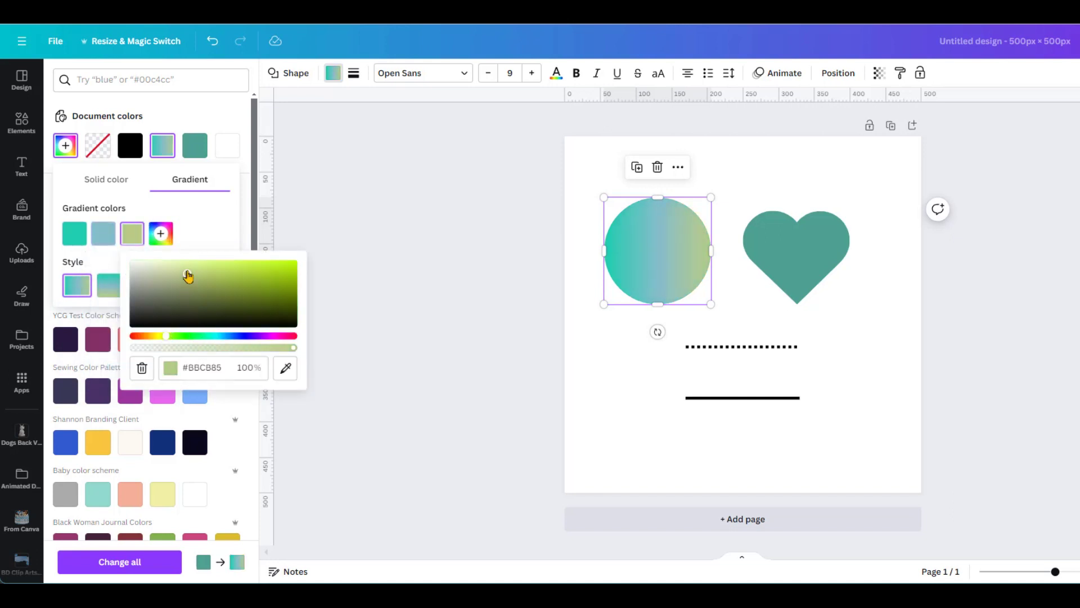
drag(188, 276, 250, 271)
click(214, 212)
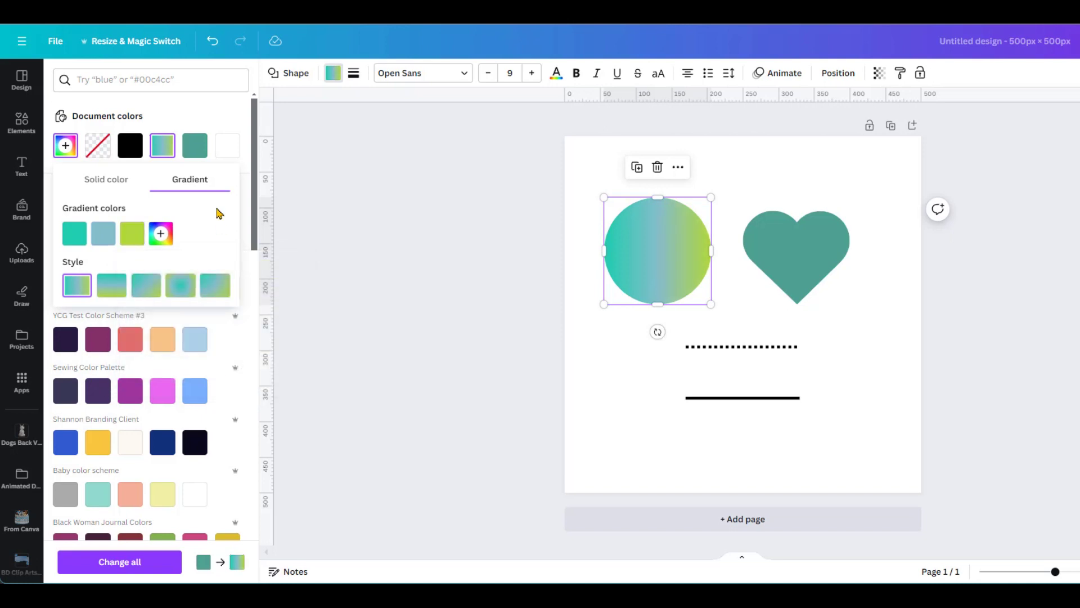
- Reorder the circle's gradient stops to teal, lime, then light blue
drag(101, 242, 137, 237)
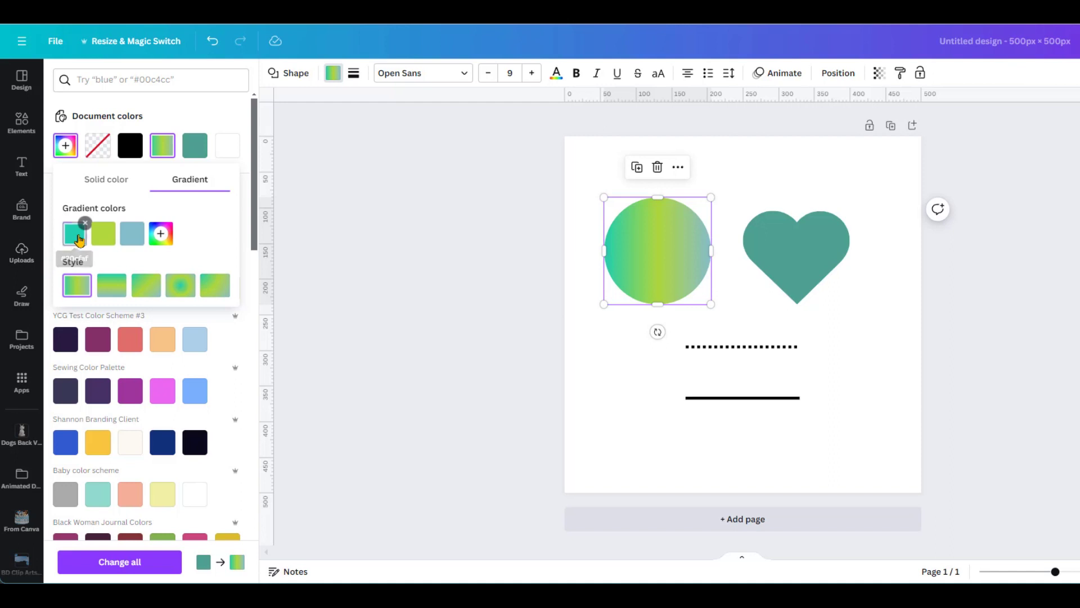
drag(78, 234, 121, 234)
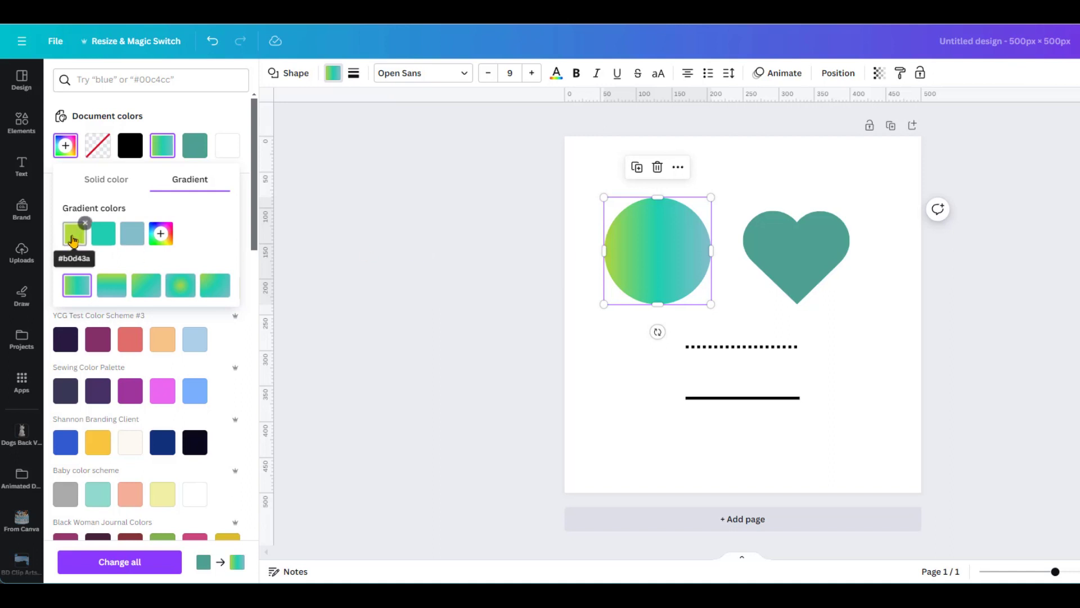
drag(73, 233, 124, 235)
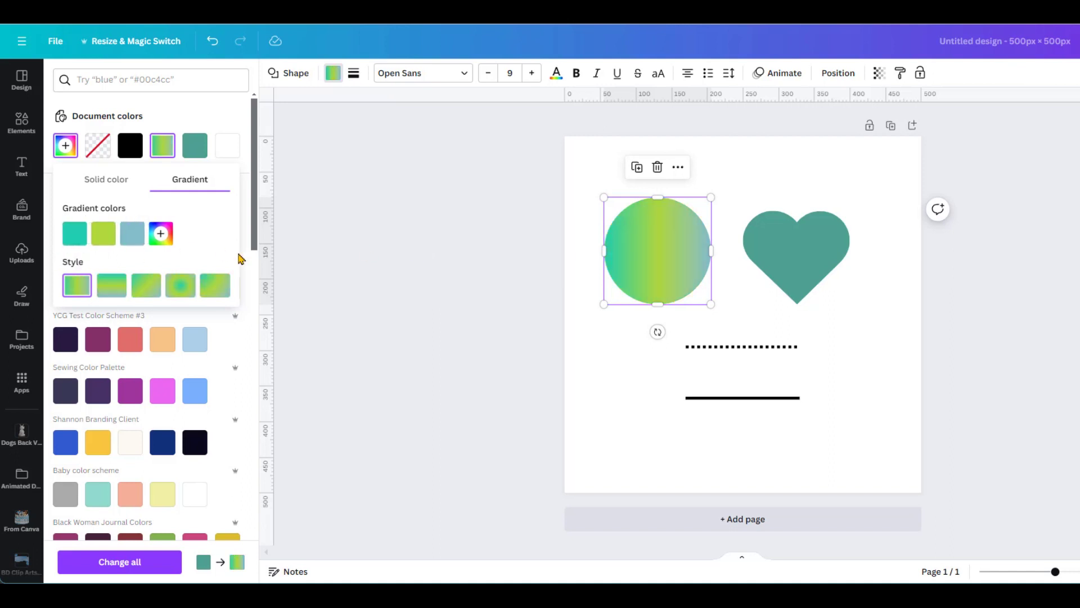
click(797, 245)
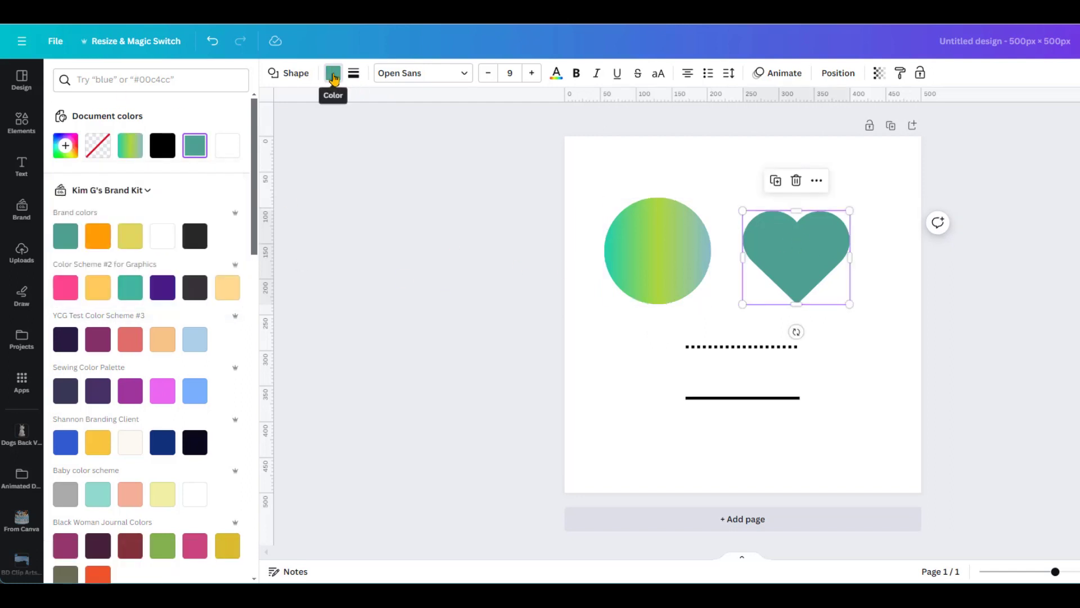
- Switch the heart's fill from solid colour to a gradient
click(334, 75)
click(333, 75)
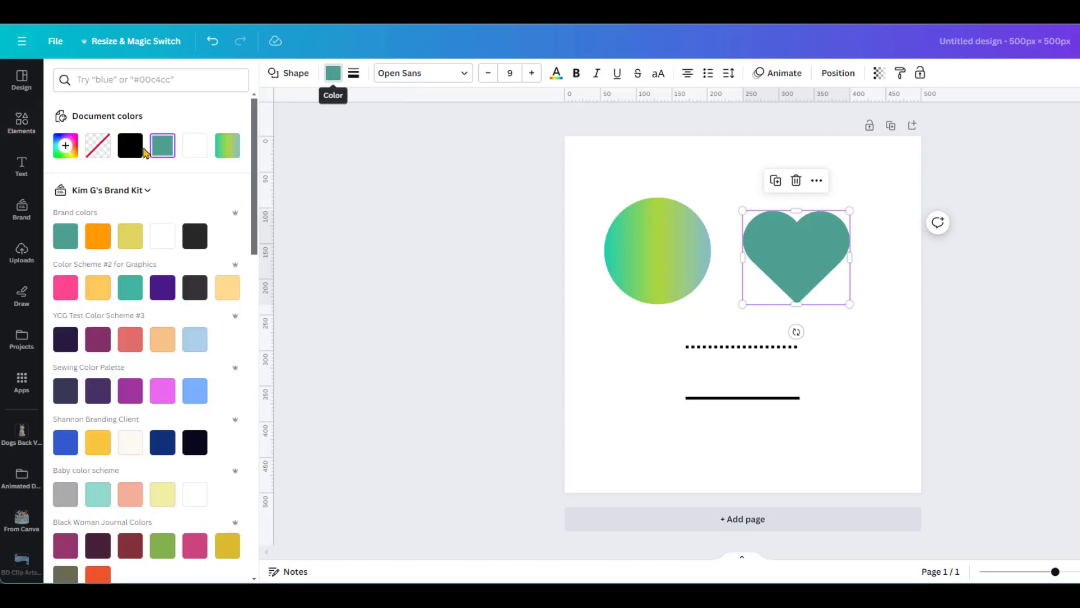
click(65, 145)
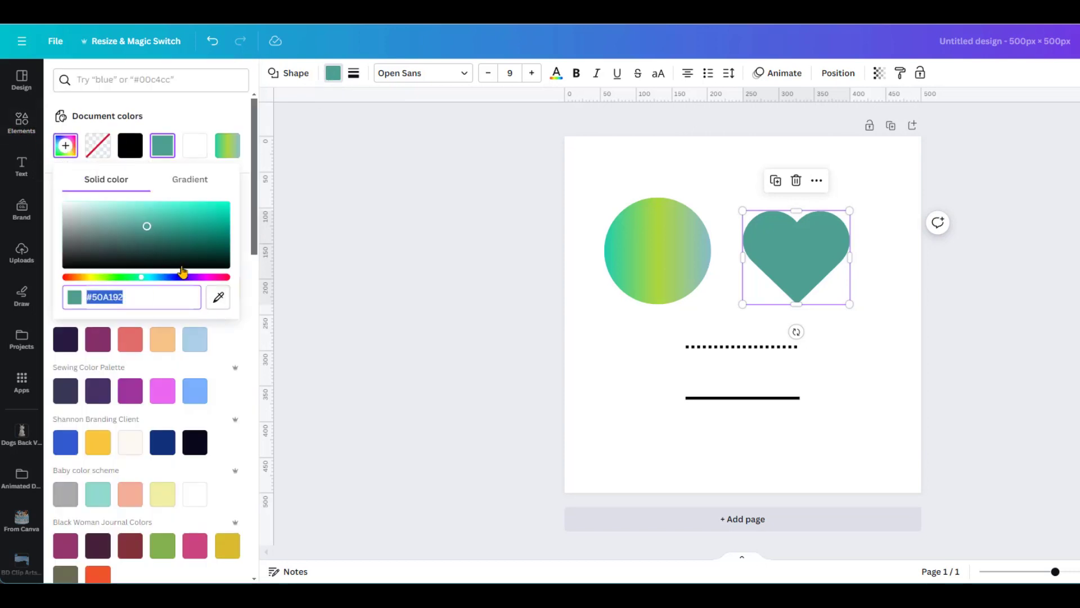
drag(142, 281, 83, 271)
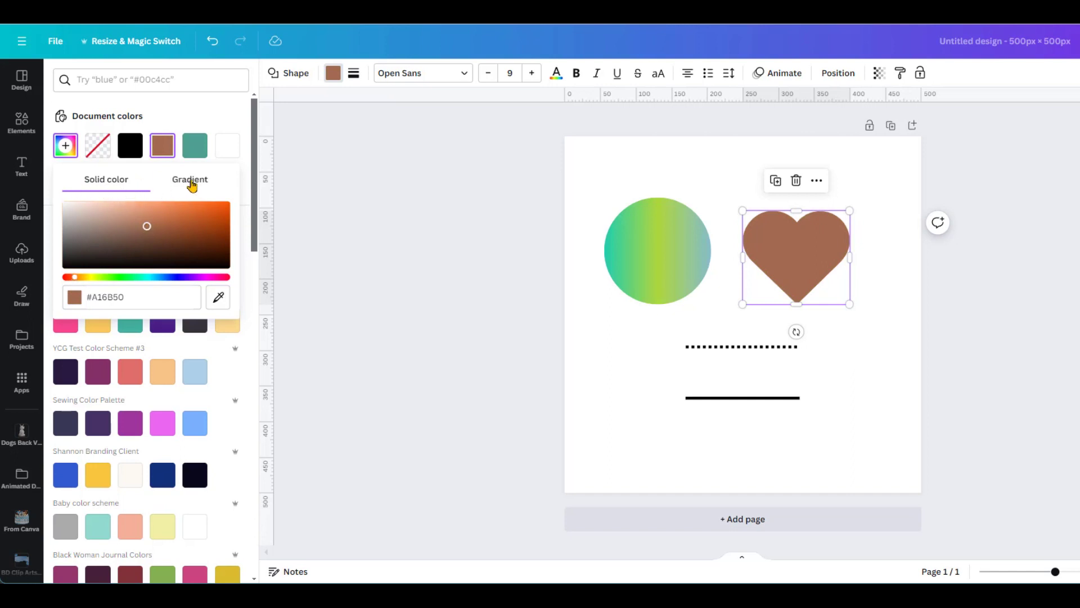
click(191, 181)
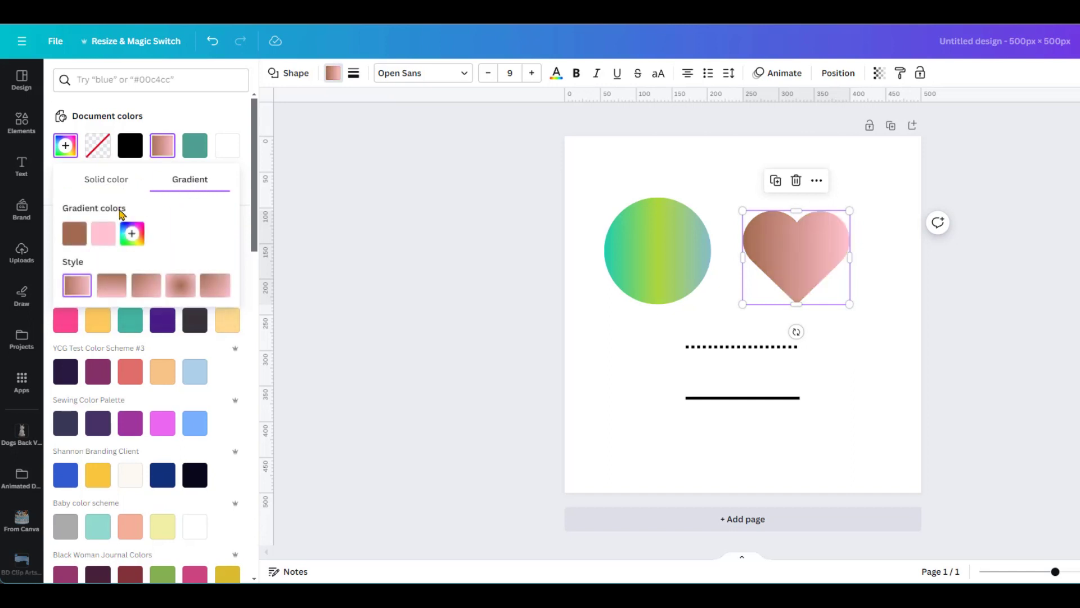
- Set the heart's gradient stops to red #EB180B and rose #E1516E, adding a third stop
click(74, 233)
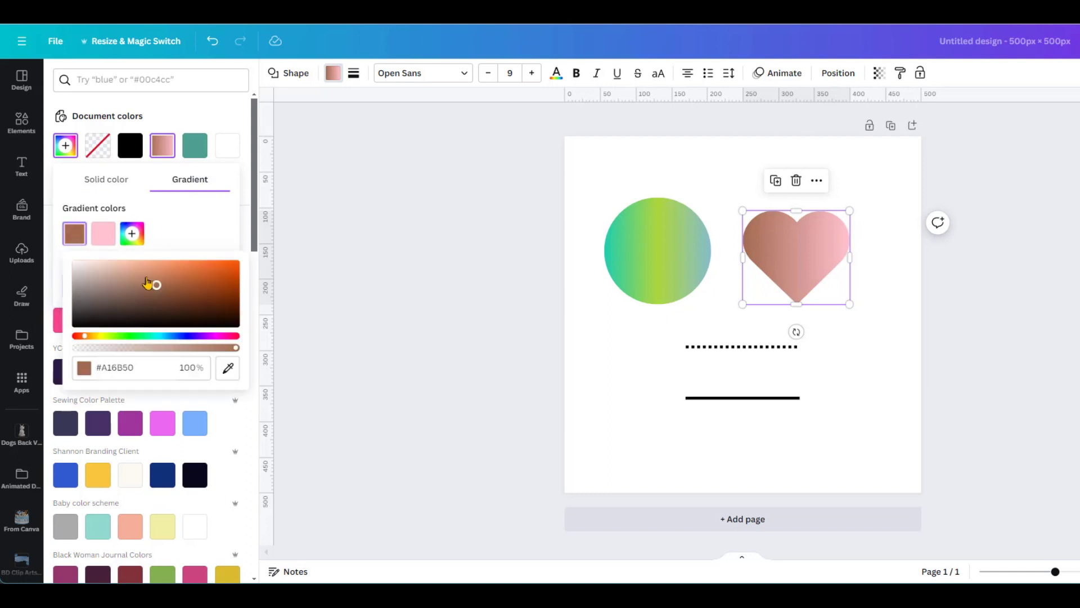
drag(89, 340, 76, 339)
drag(157, 287, 231, 265)
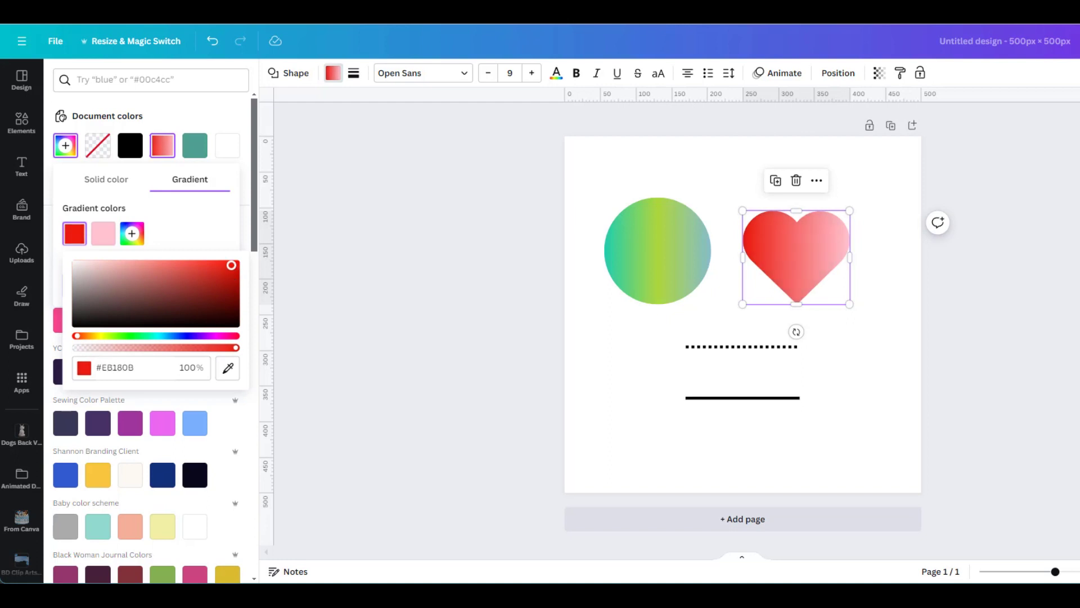
click(105, 236)
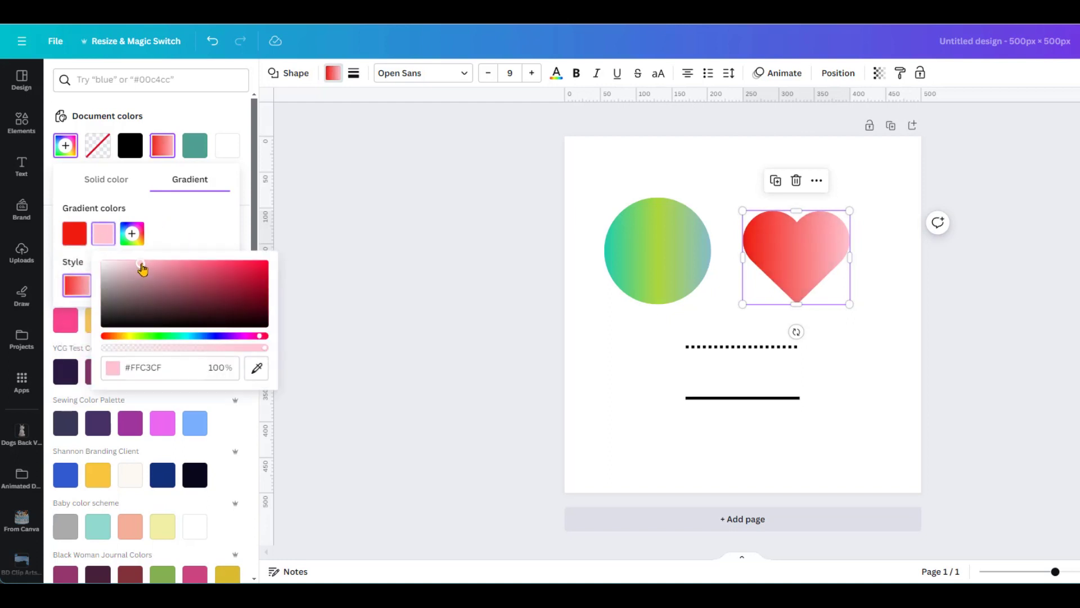
drag(141, 264, 208, 265)
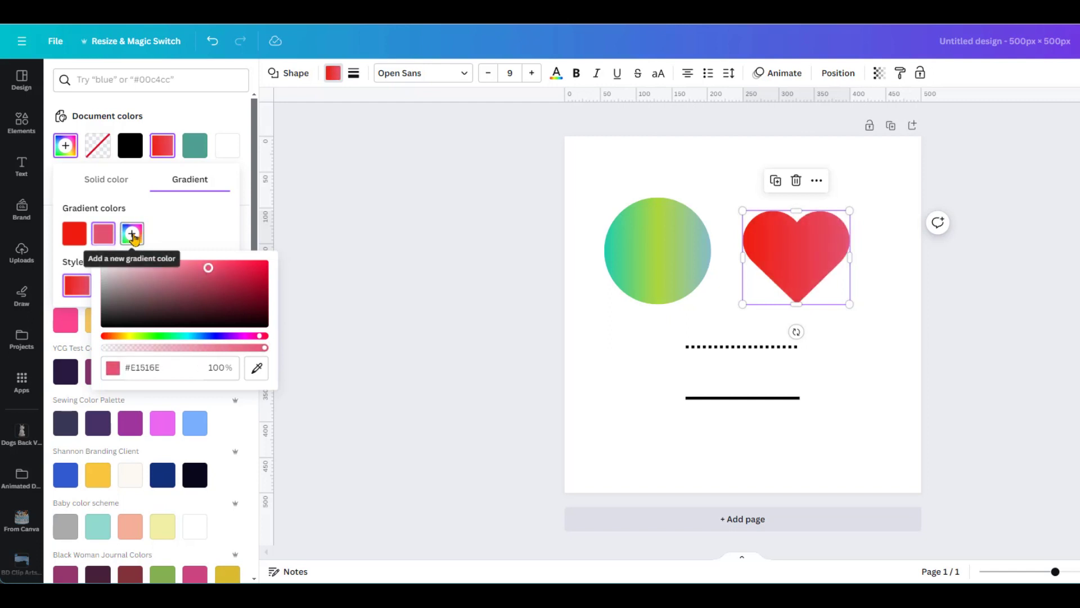
click(131, 239)
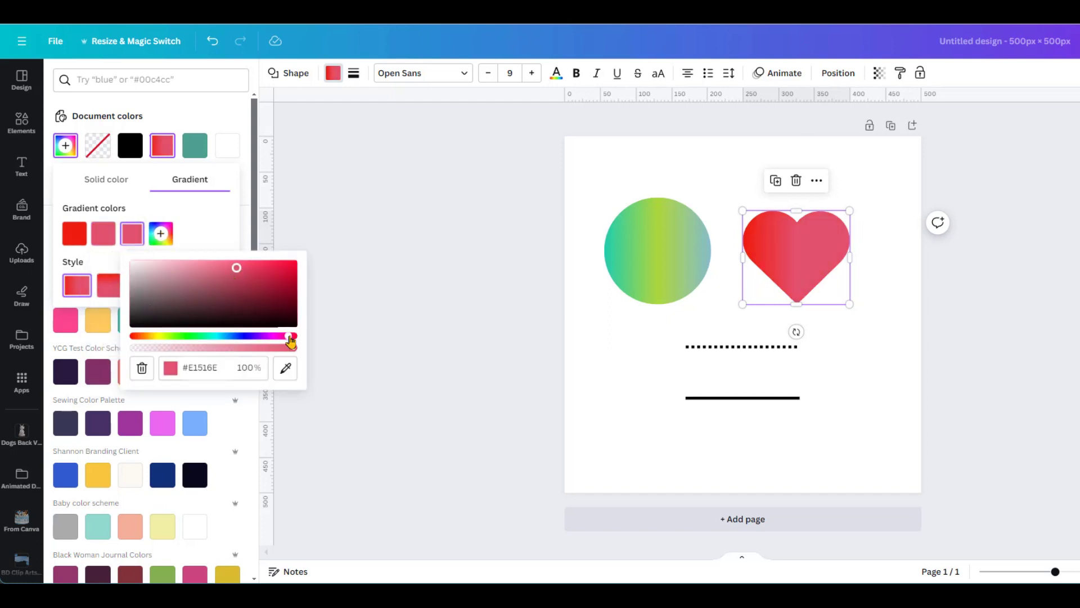
- Make the new heart stop yellow #E1D316 and move it between red and rose
drag(288, 337, 158, 337)
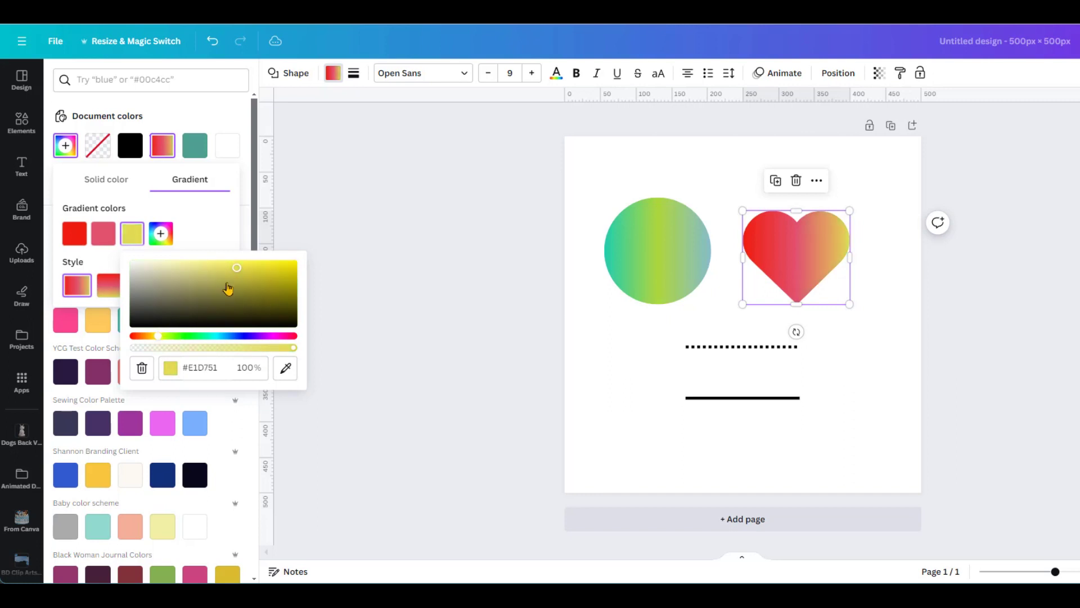
drag(237, 272, 279, 268)
click(132, 235)
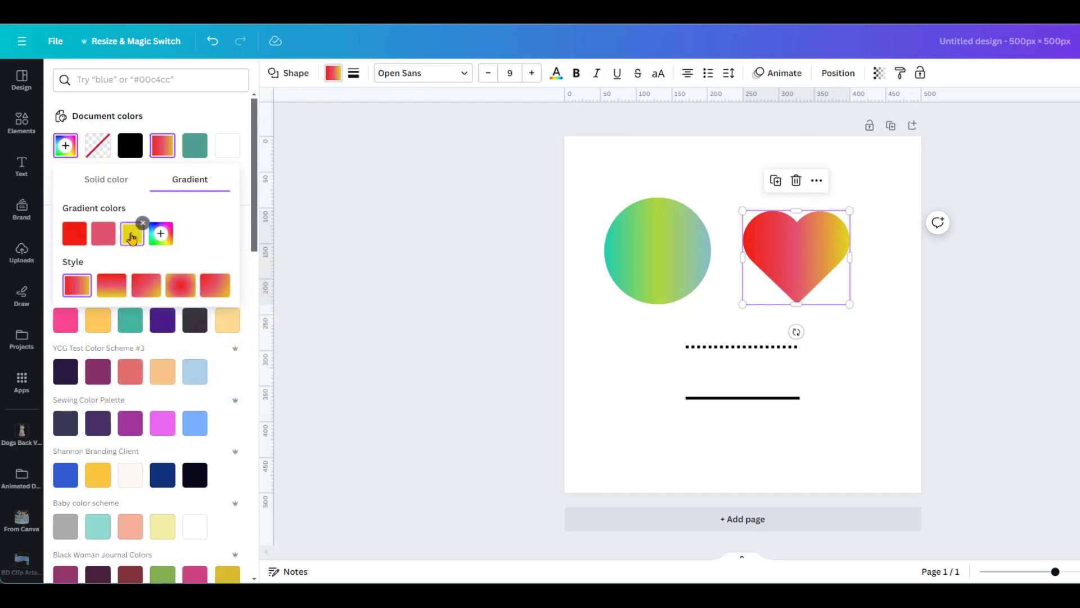
drag(129, 238, 97, 234)
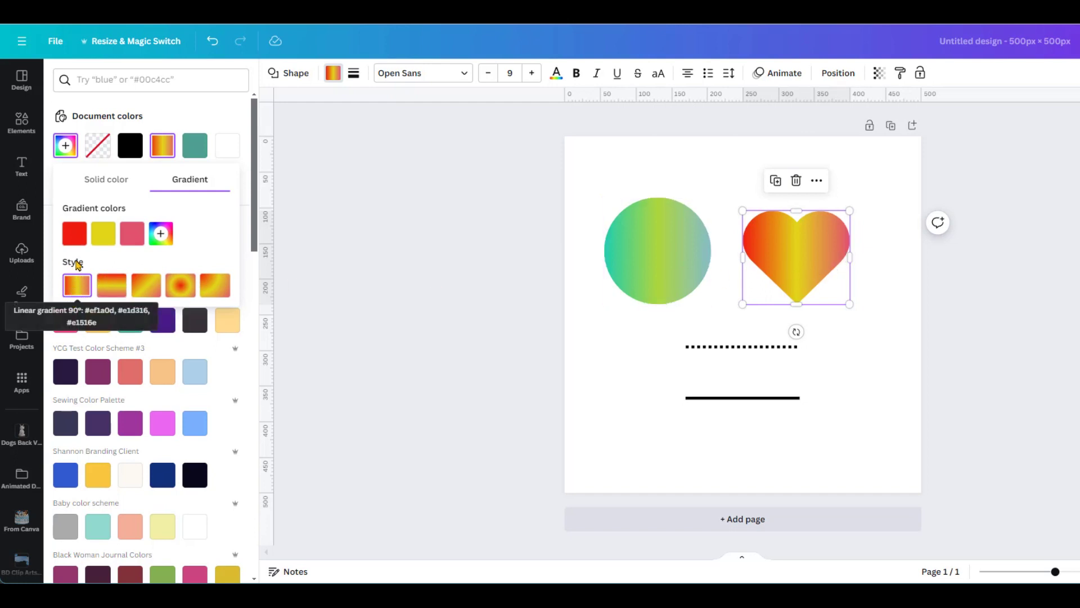
- Try the gradient styles on the heart and settle on the centred circular style
click(75, 288)
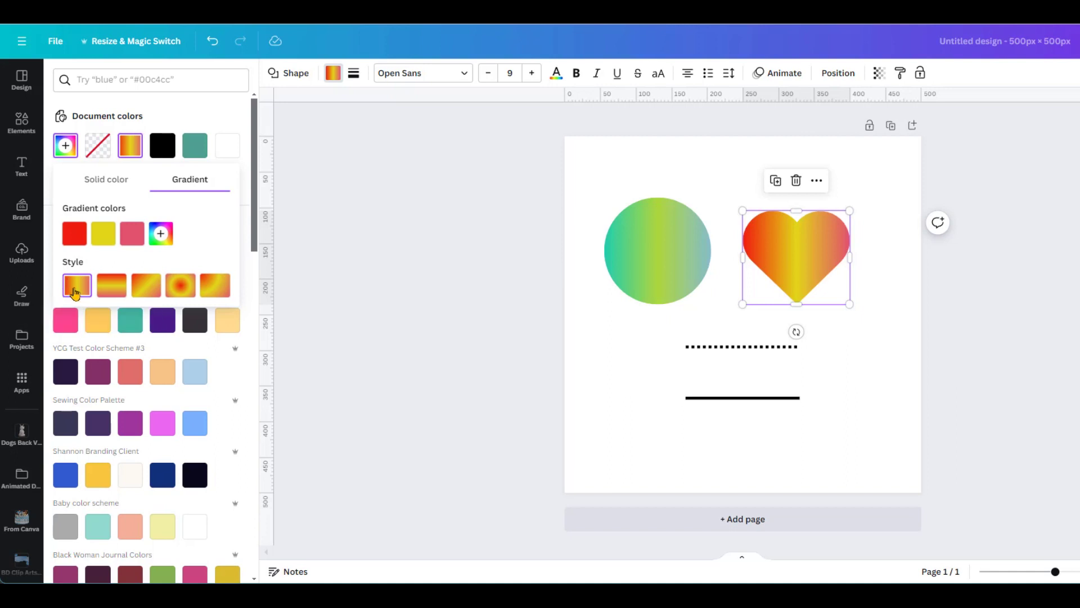
click(111, 290)
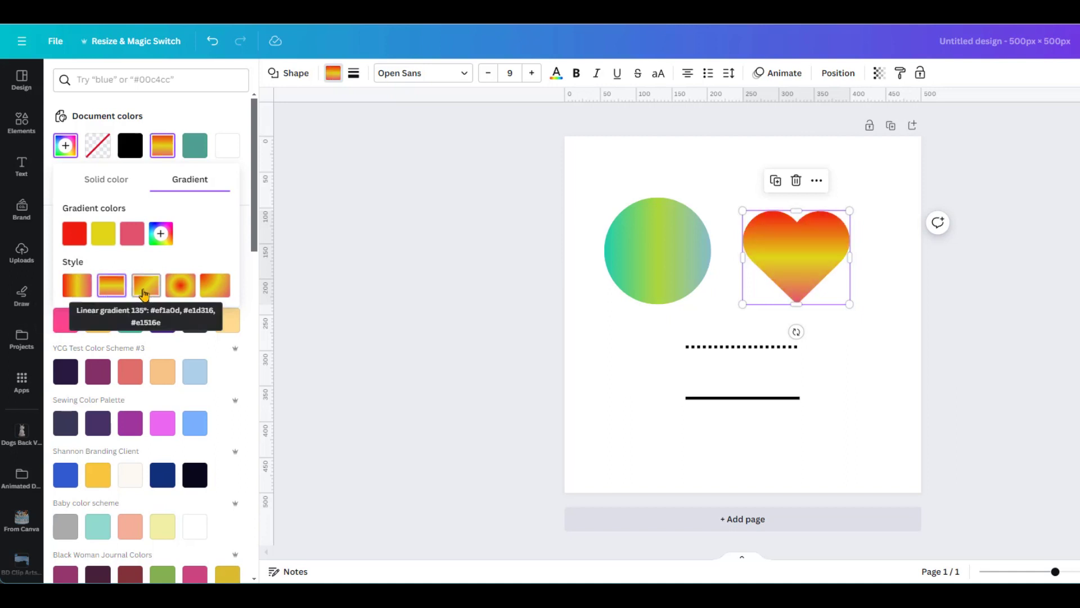
click(145, 291)
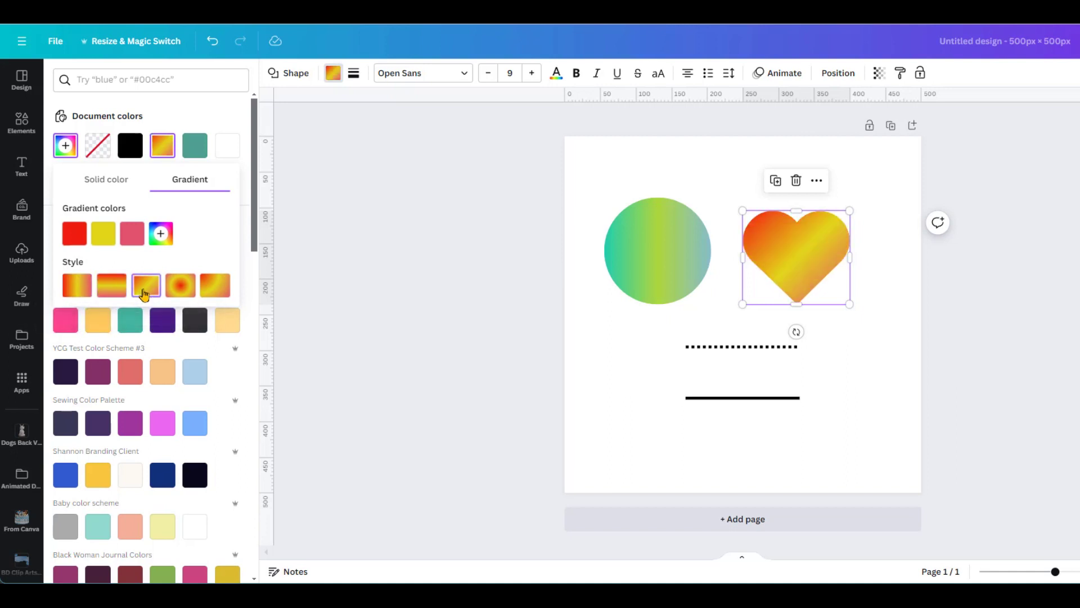
click(175, 292)
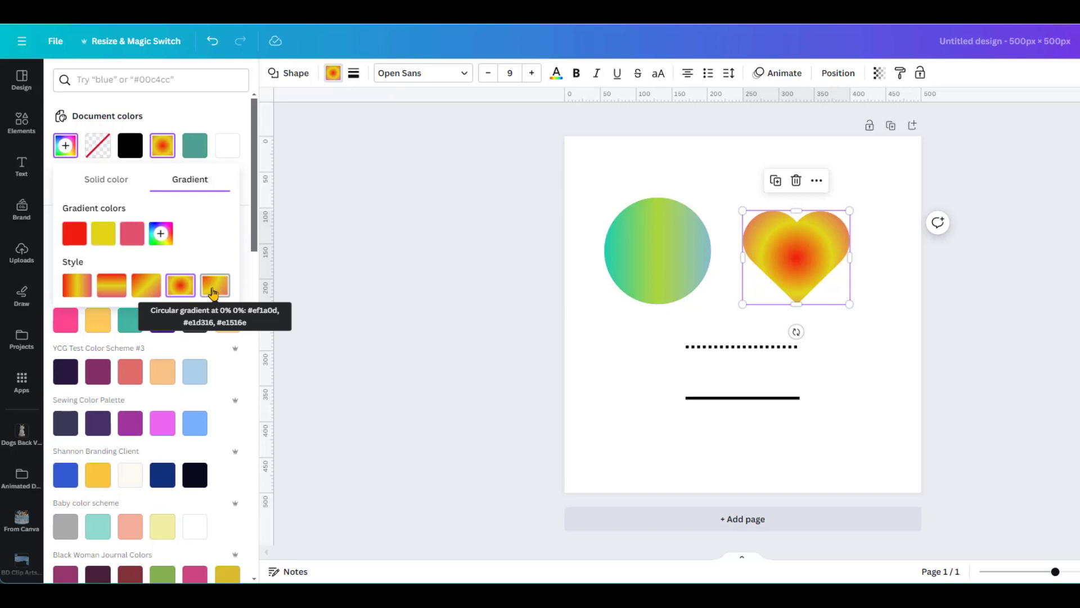
click(213, 292)
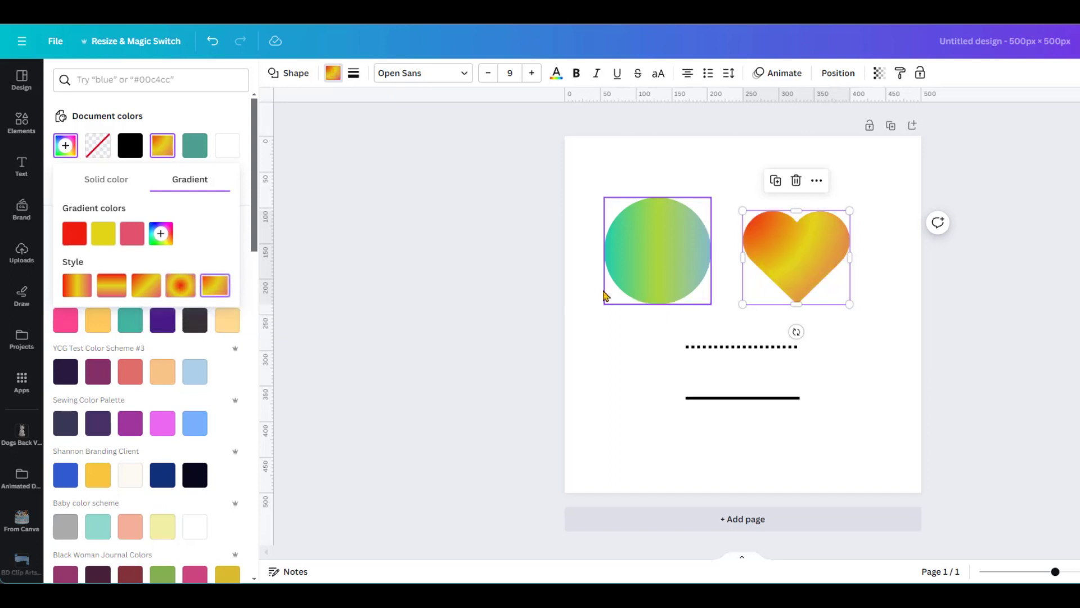
click(180, 285)
click(658, 259)
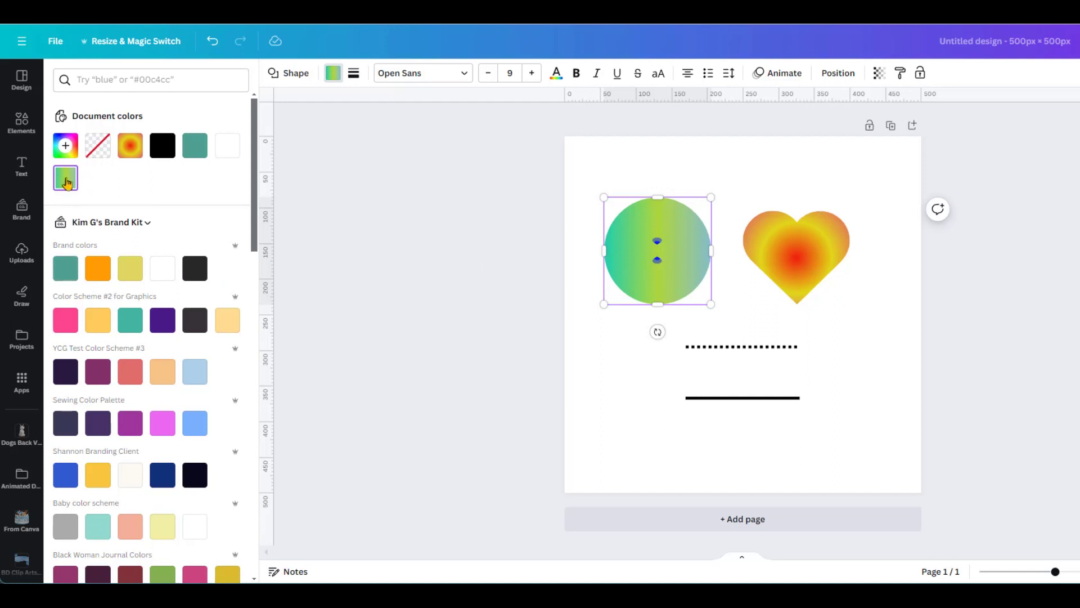
- Change the circle's teal-lime-blue gradient to the vertical top-to-bottom style
click(65, 146)
click(110, 290)
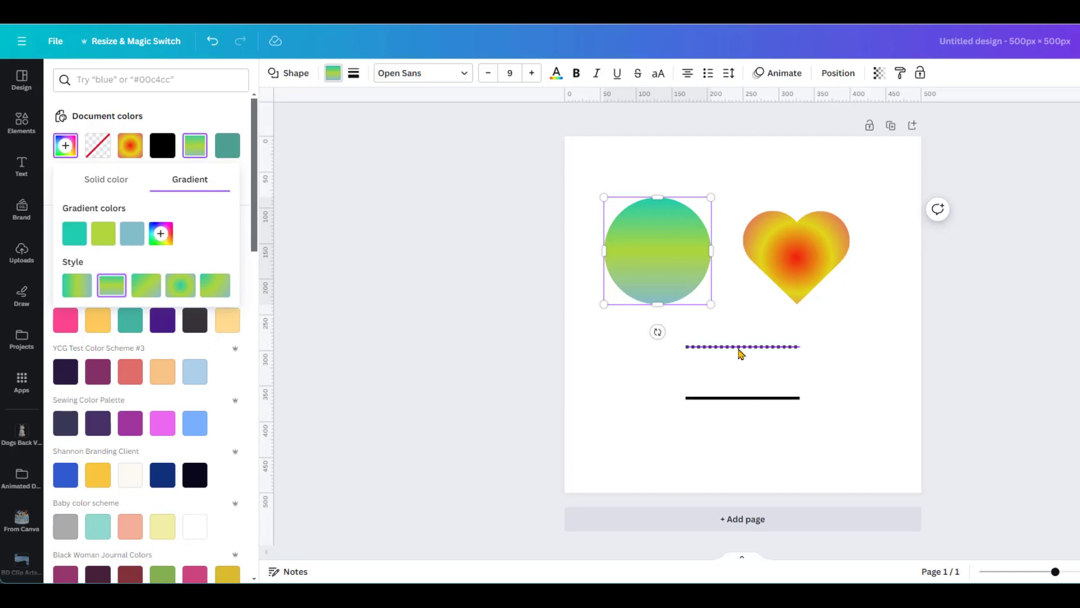
click(741, 353)
- Give the dotted line rounded end points
click(274, 74)
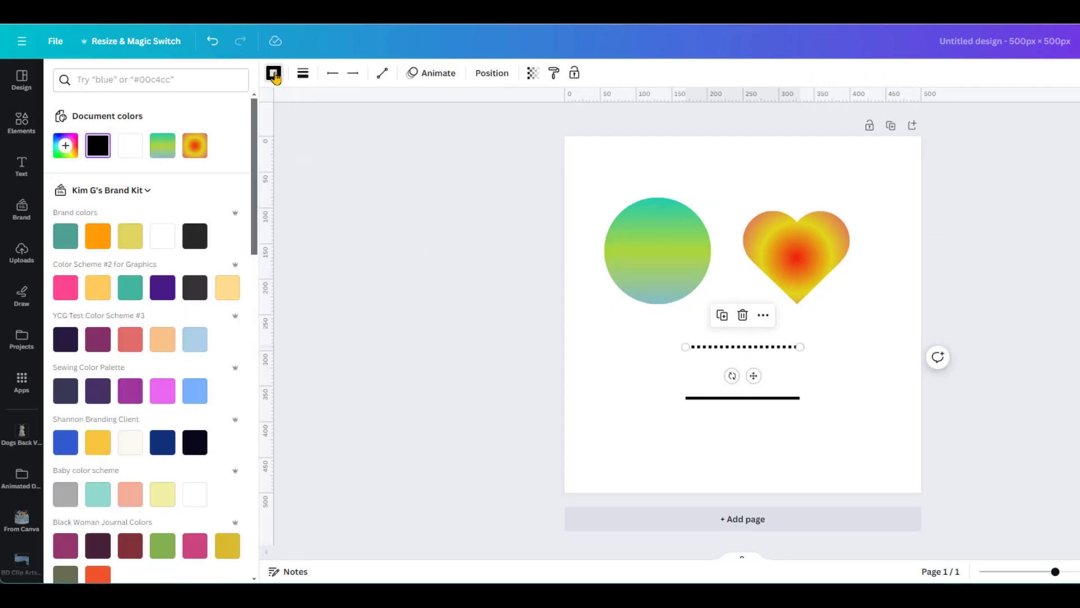
click(304, 74)
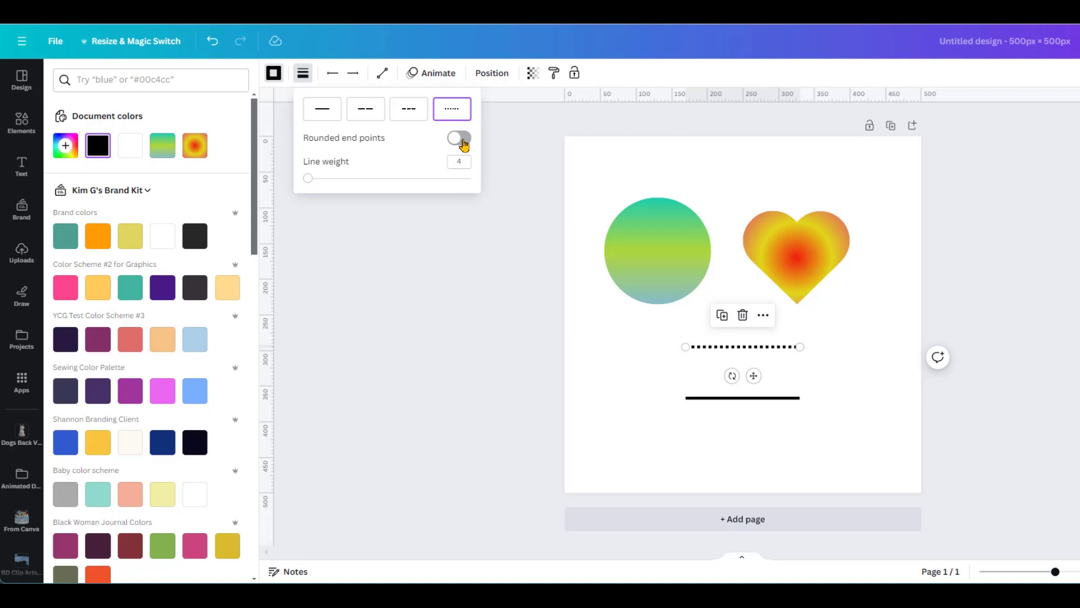
click(460, 139)
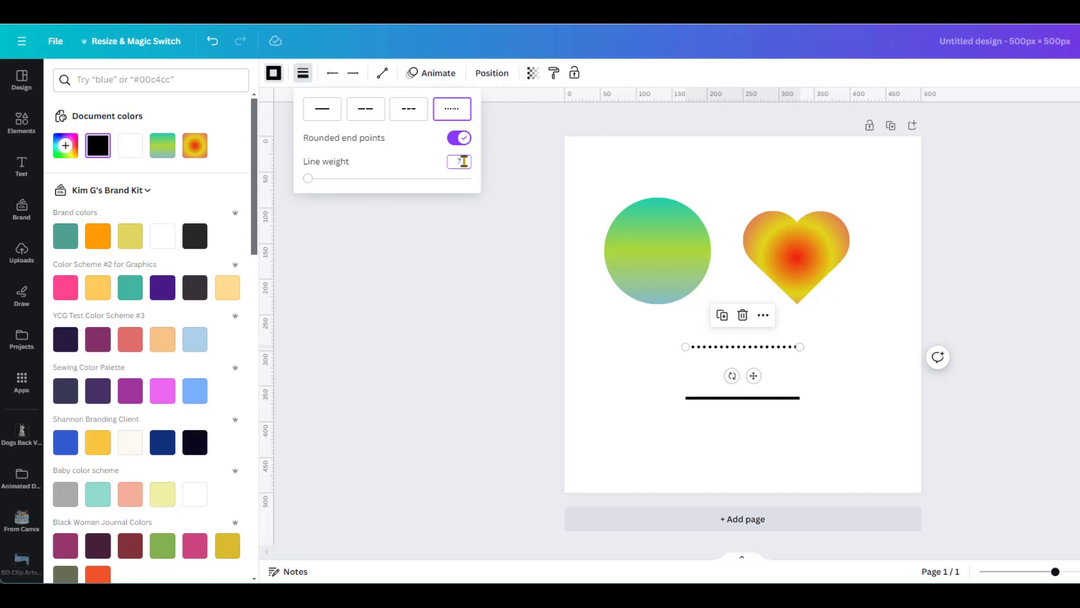
click(435, 217)
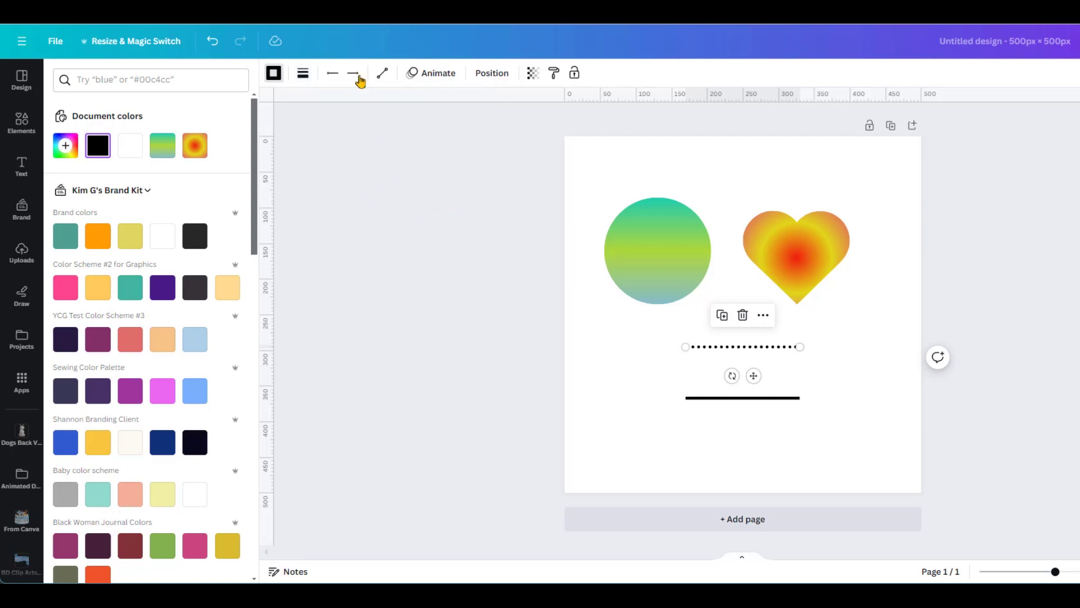
- Increase the dotted line's weight to 7
click(302, 73)
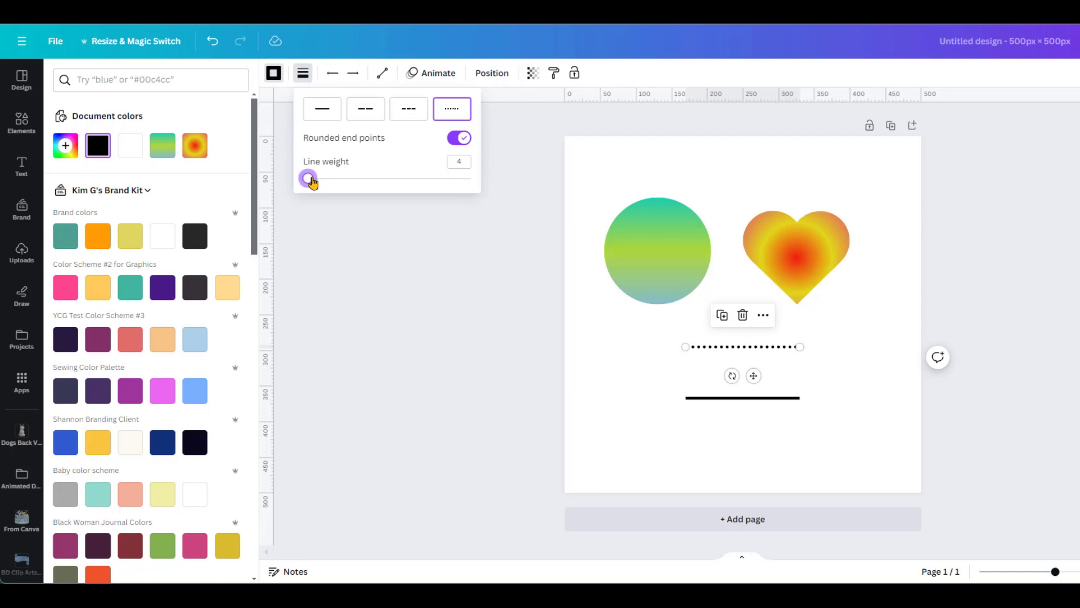
drag(311, 181, 314, 184)
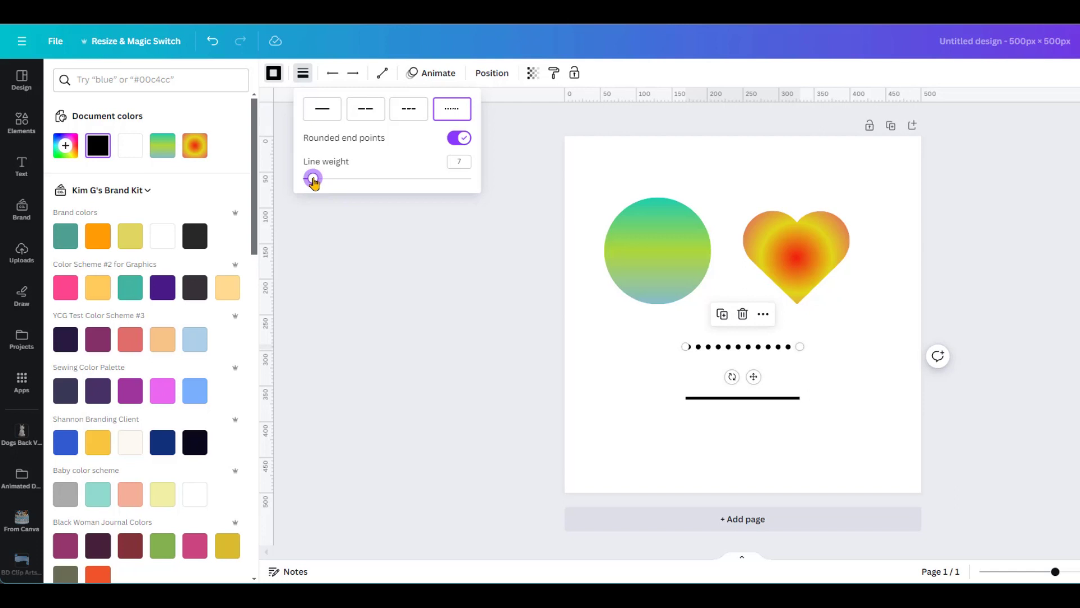
drag(314, 184, 314, 184)
click(740, 401)
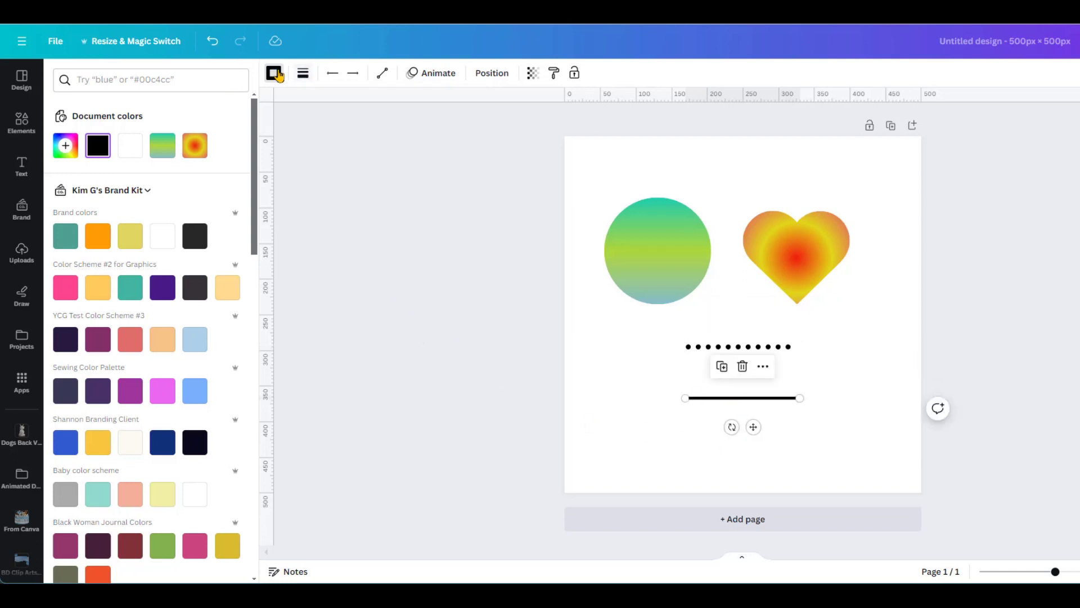
click(274, 74)
- Turn on rounded end points for the solid line and raise its weight to 7
click(274, 74)
click(302, 74)
click(460, 138)
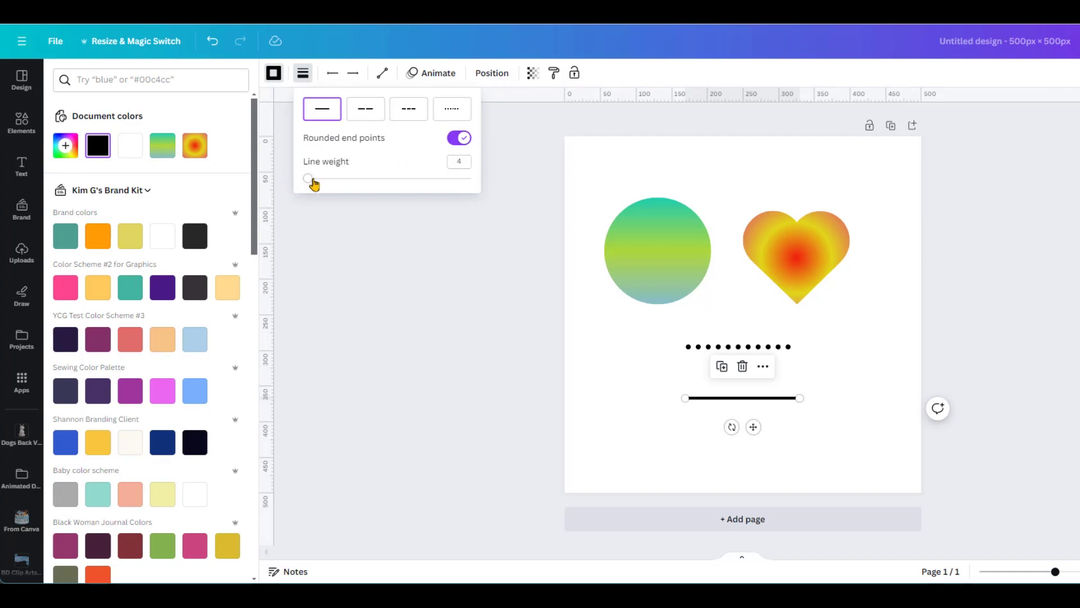
drag(309, 179, 314, 185)
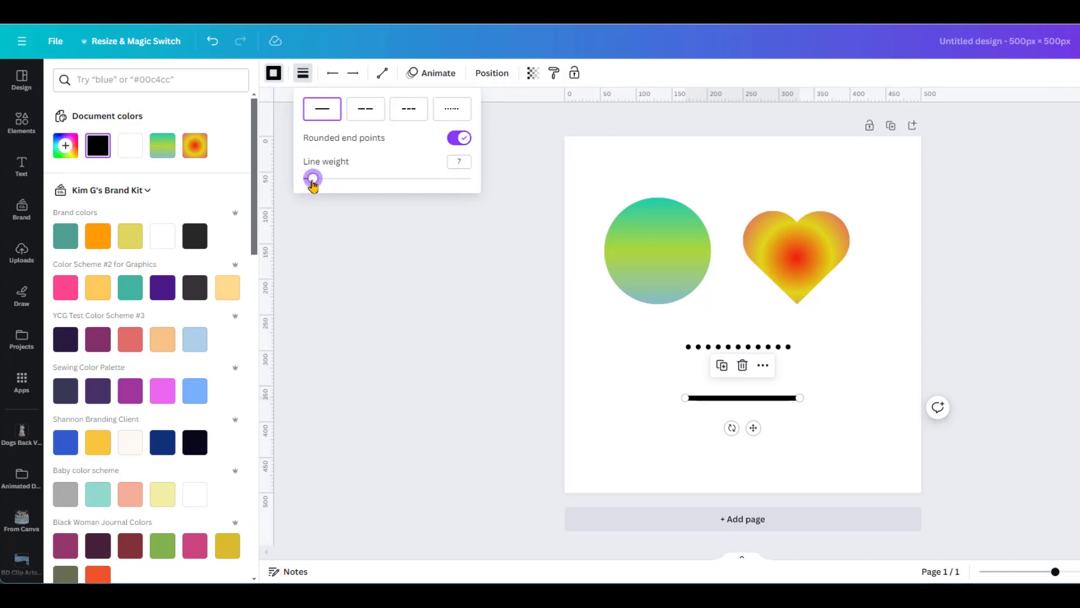
- Give the dotted line a new gradient colour from yellow-green #CCE40F to red #CD0F0F
click(678, 439)
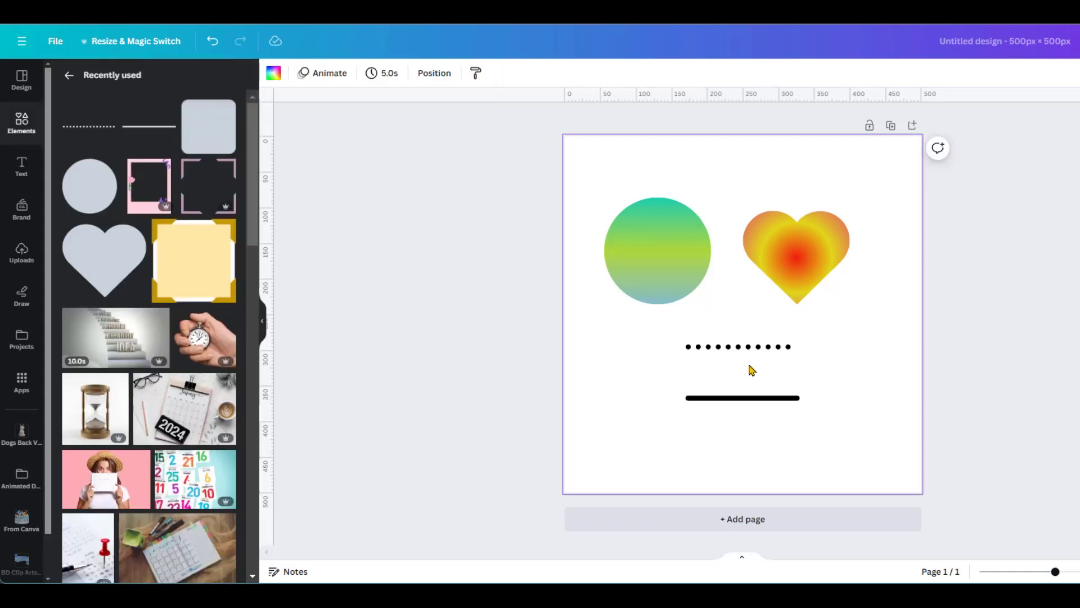
click(743, 348)
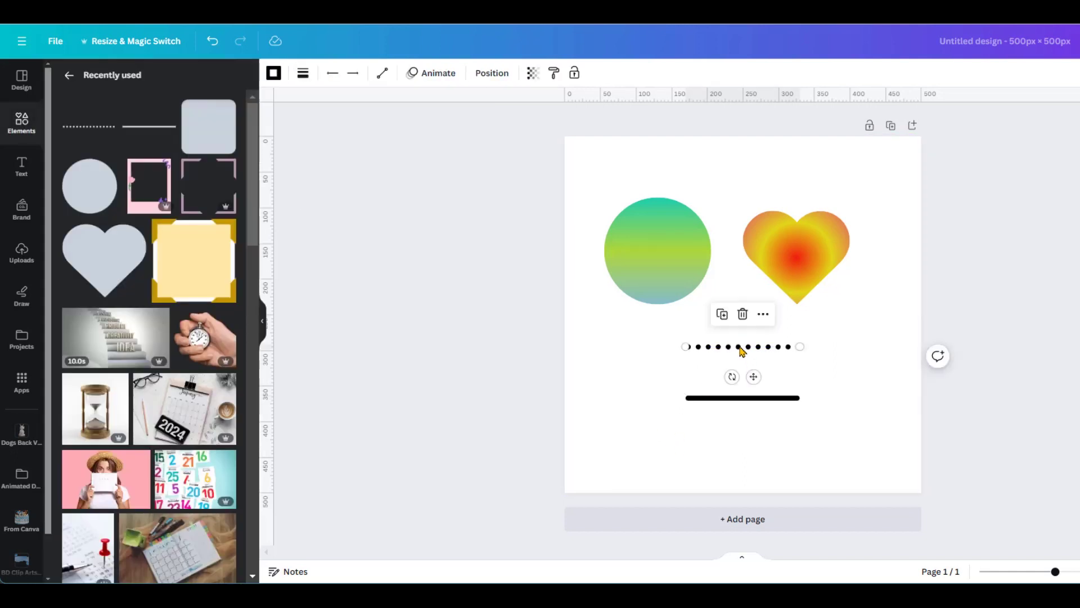
click(273, 73)
click(64, 148)
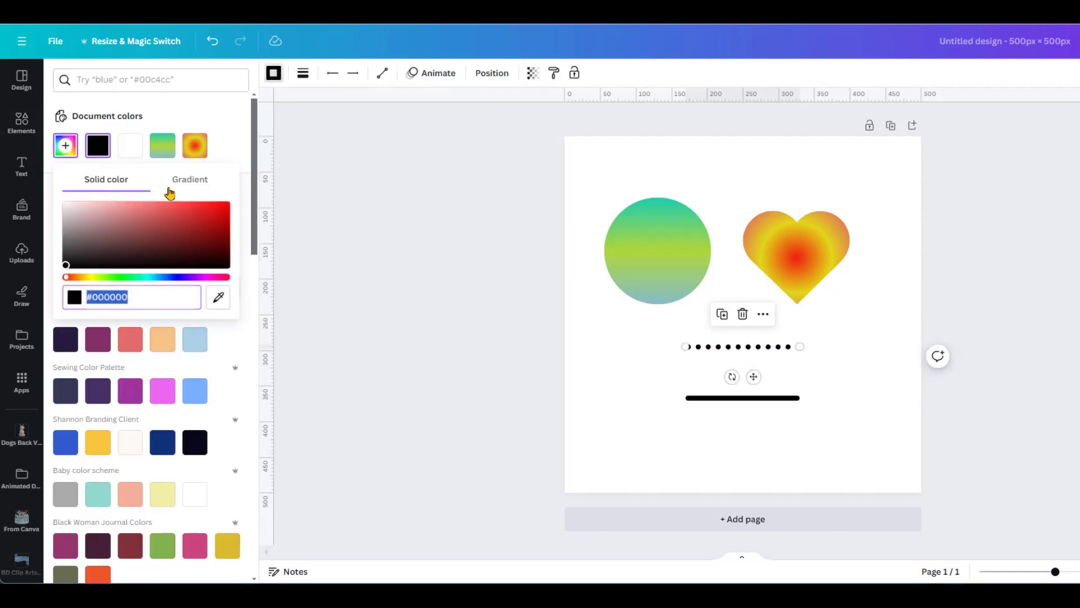
click(197, 184)
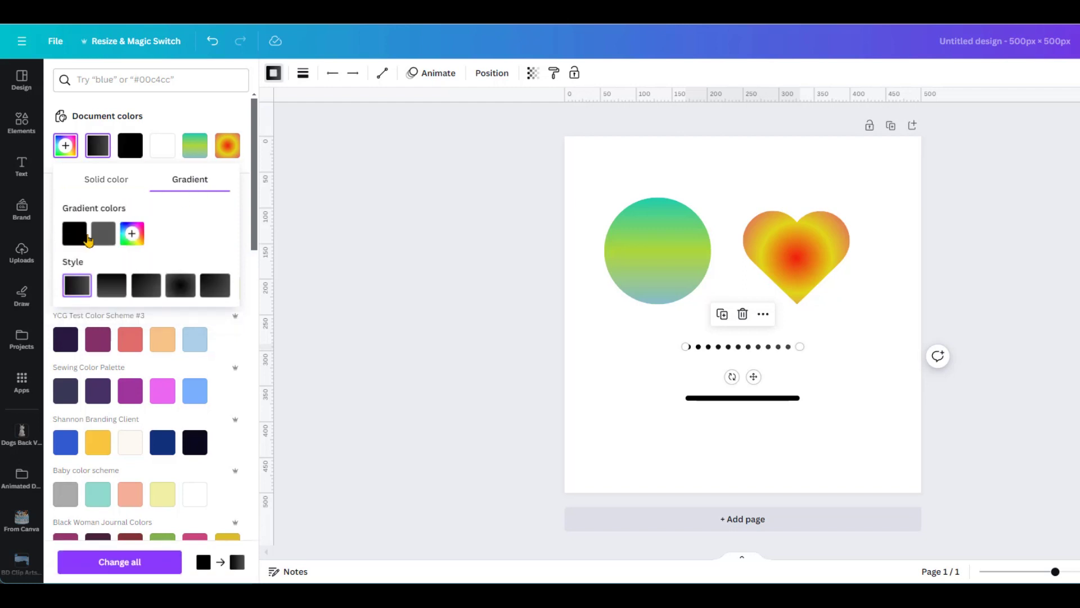
click(75, 235)
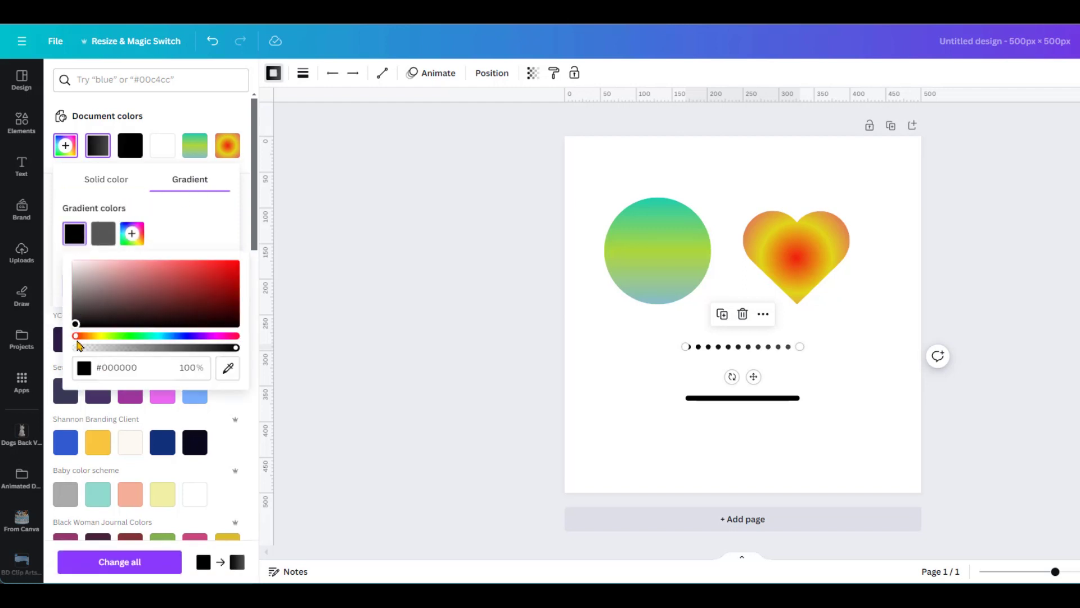
drag(77, 339, 230, 267)
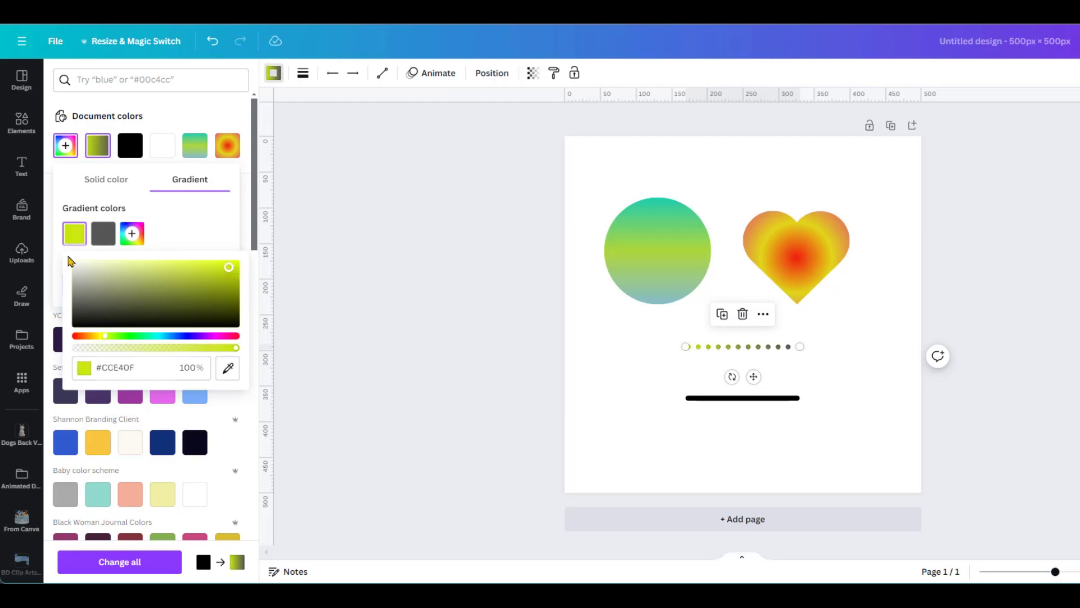
click(104, 237)
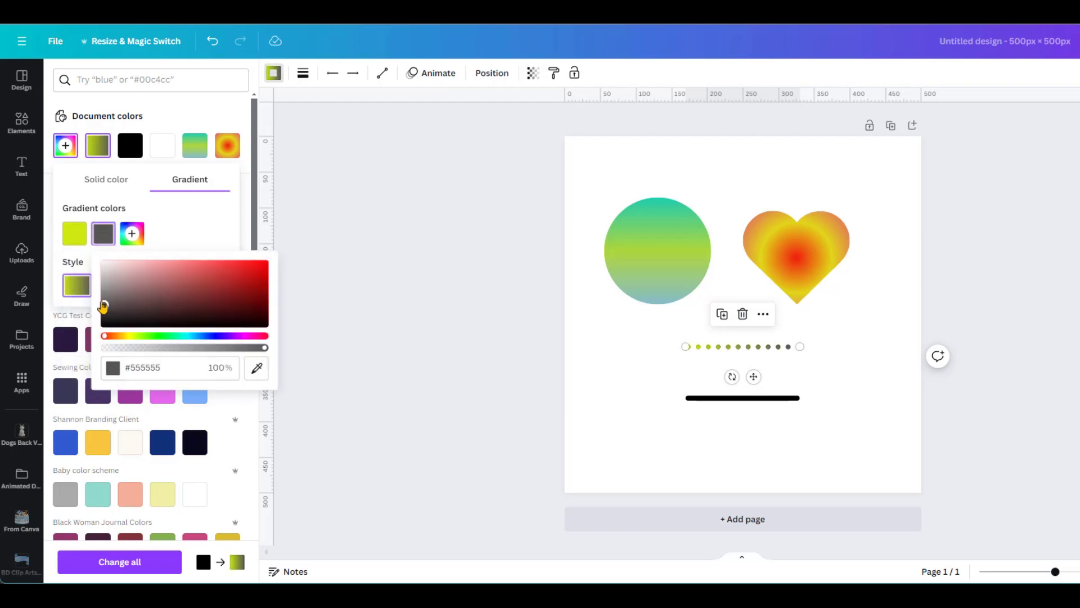
drag(104, 302, 255, 273)
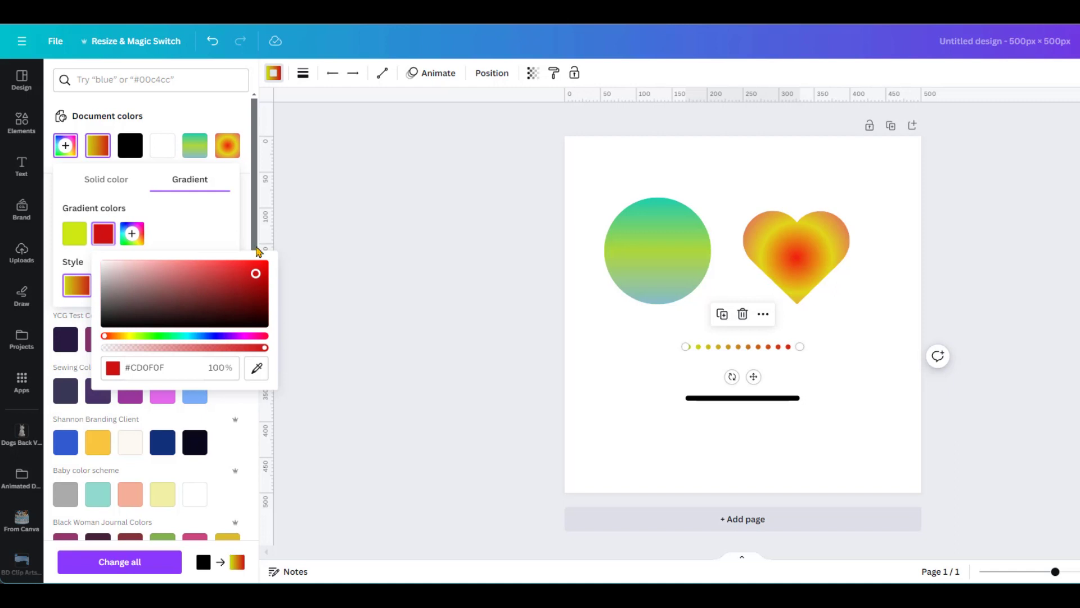
click(217, 229)
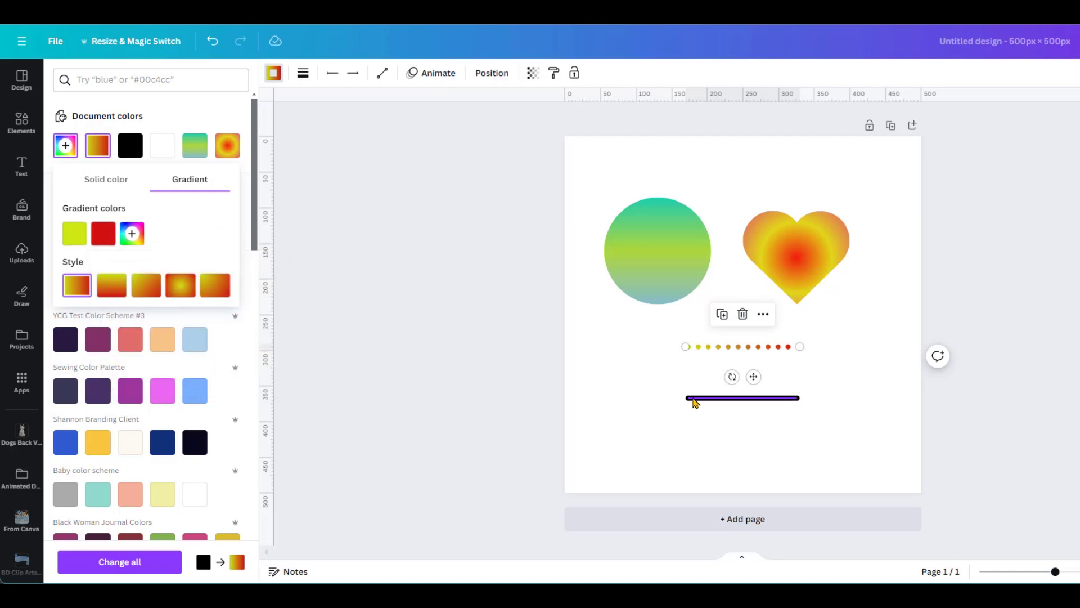
click(695, 399)
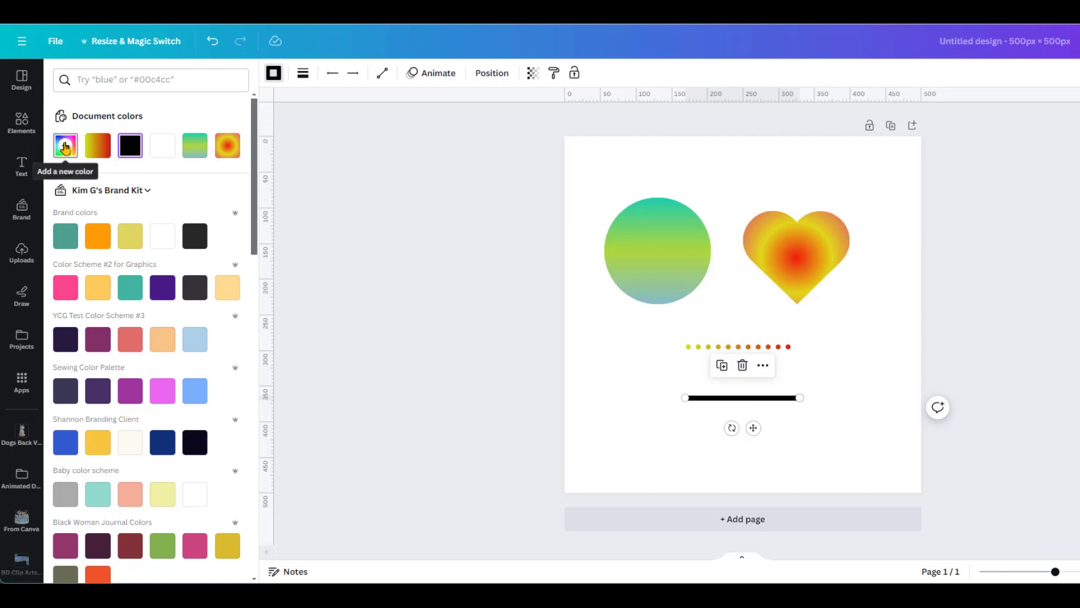
- Colour the solid line with a new gradient from green #84DB07 to red #D40101
click(66, 146)
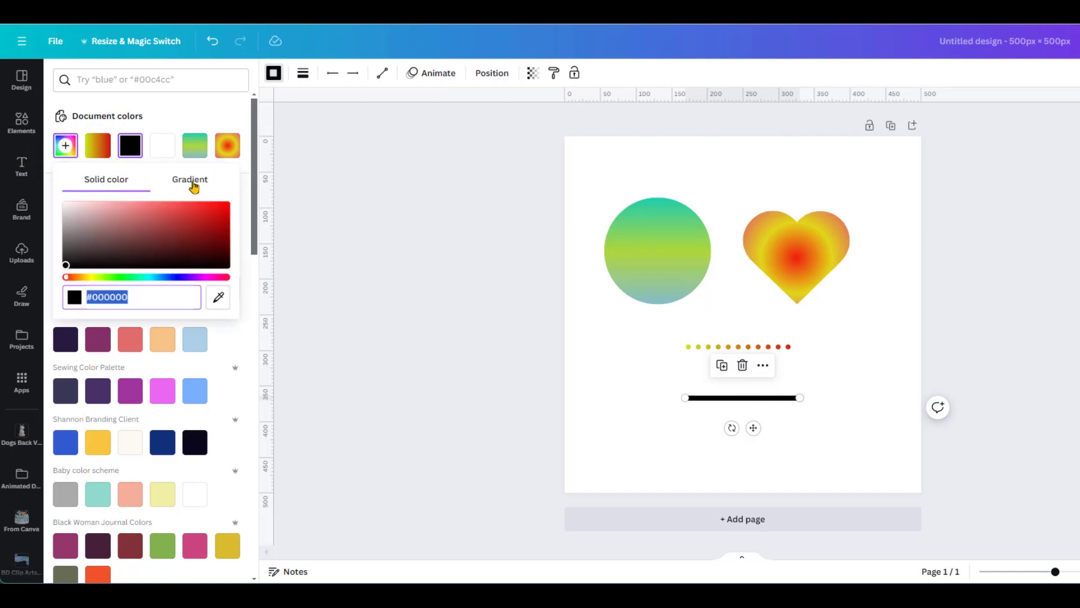
click(193, 187)
click(74, 241)
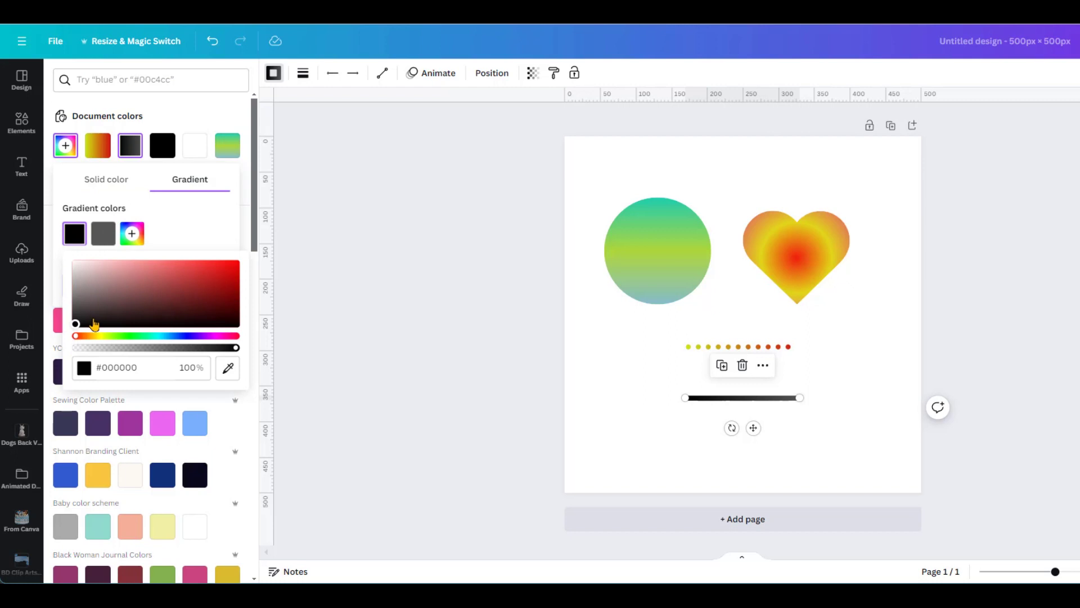
drag(82, 337, 234, 270)
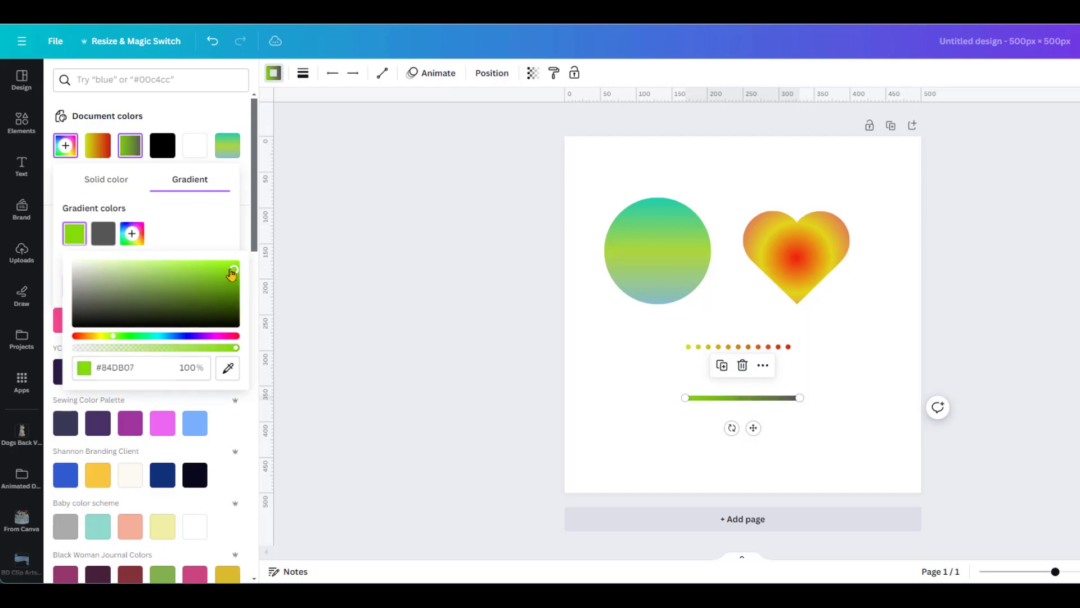
click(103, 234)
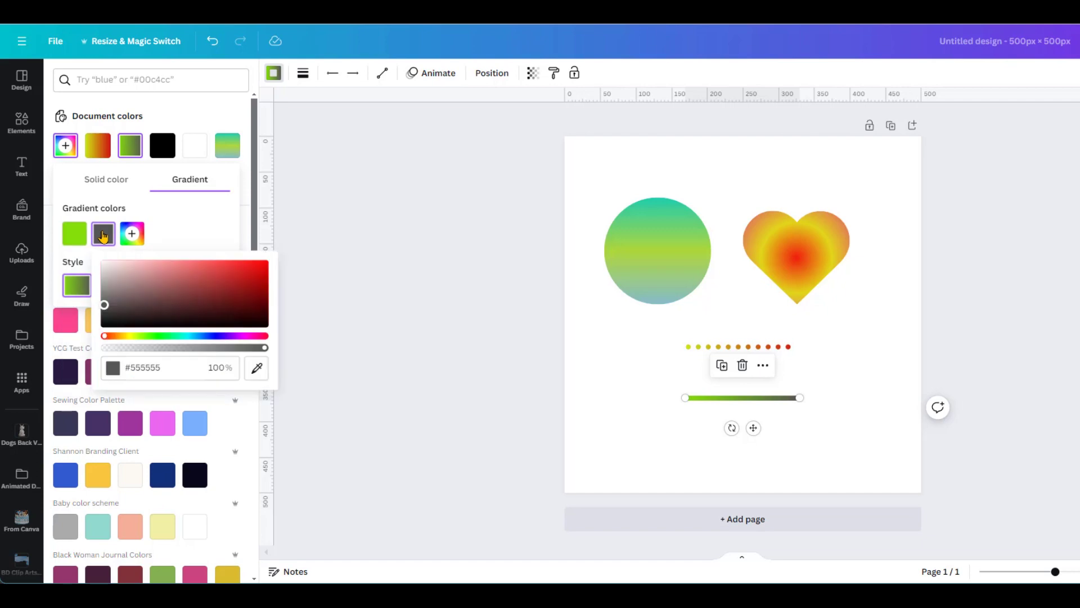
drag(104, 304, 264, 271)
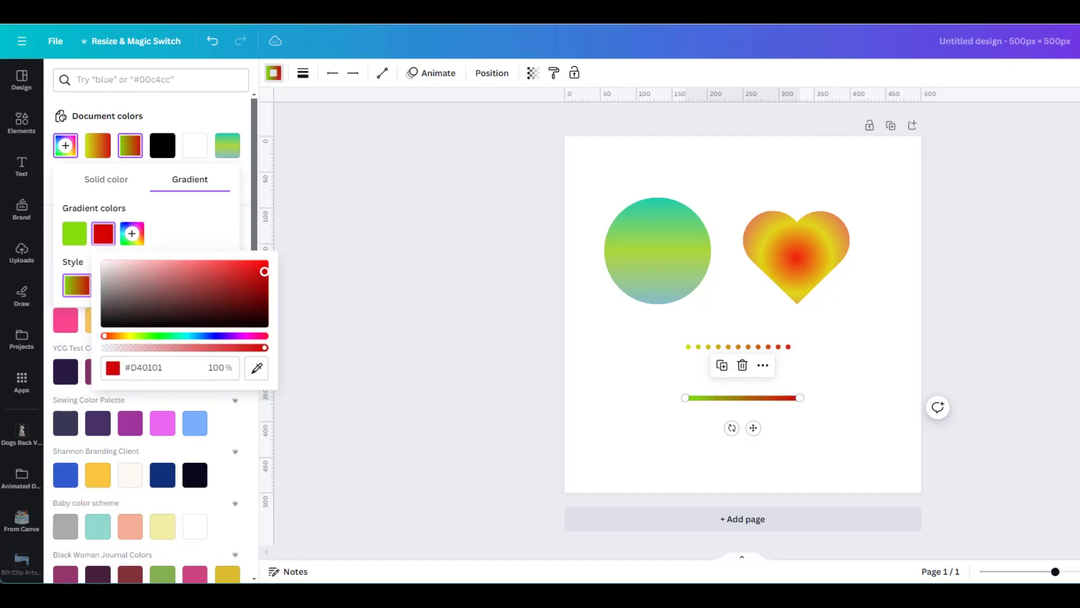
click(603, 414)
click(690, 415)
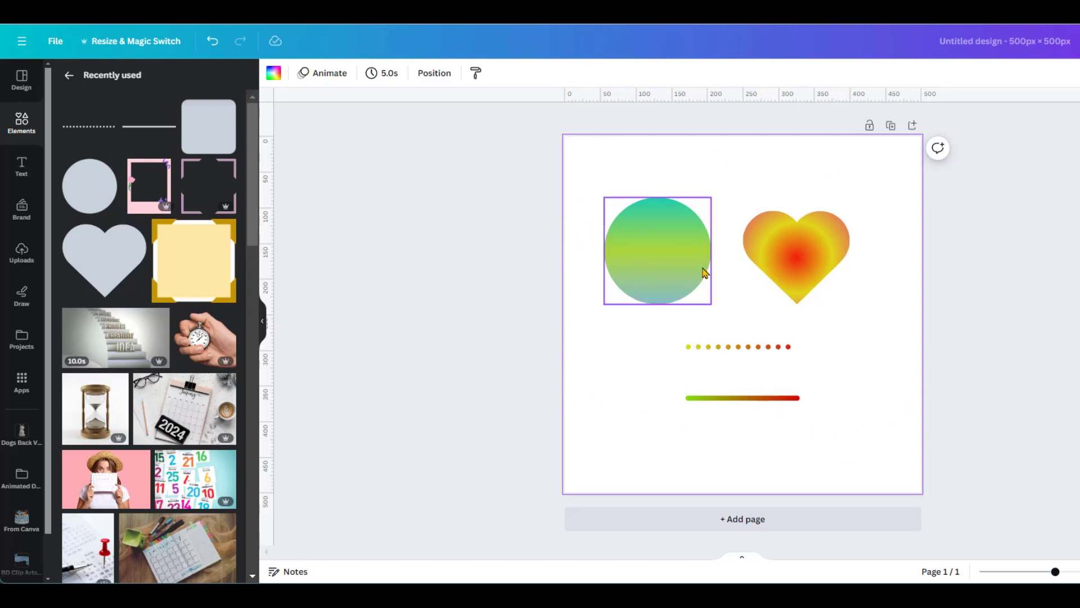
- Nudge the gradient circle about 25 px right until its bottom aligns with the heart's tip
drag(644, 275, 662, 269)
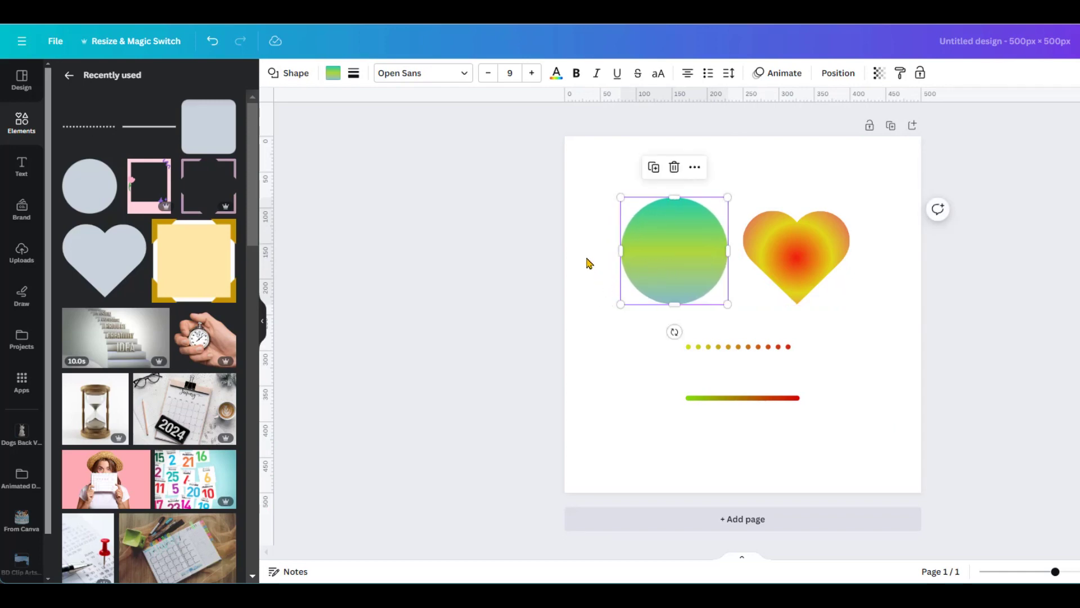